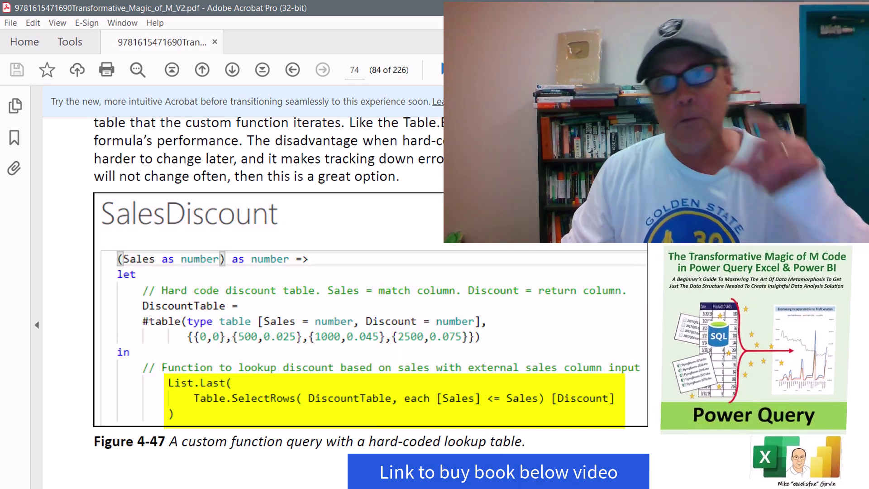
# Scroll the book PDF from page 74 down to the List.Accumulate code example on page 76
pyautogui.scroll(-15, 271, 299)
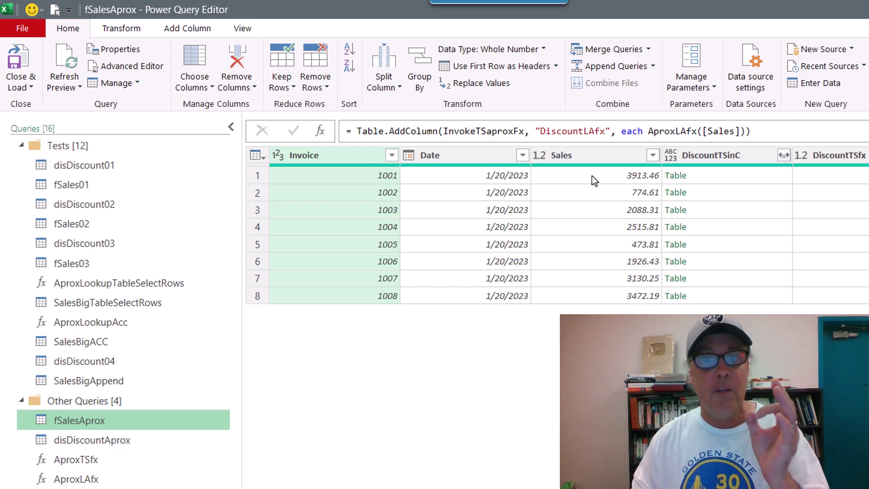
pyautogui.click(101, 441)
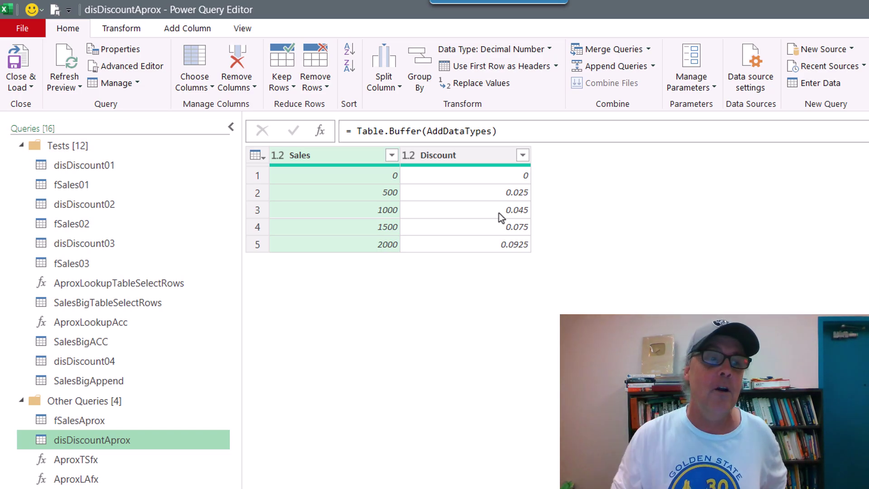
# Inspect the DiscountTSinC formula and the disDiscountAprox lookup table, then return to fSalesAprox
pyautogui.click(74, 423)
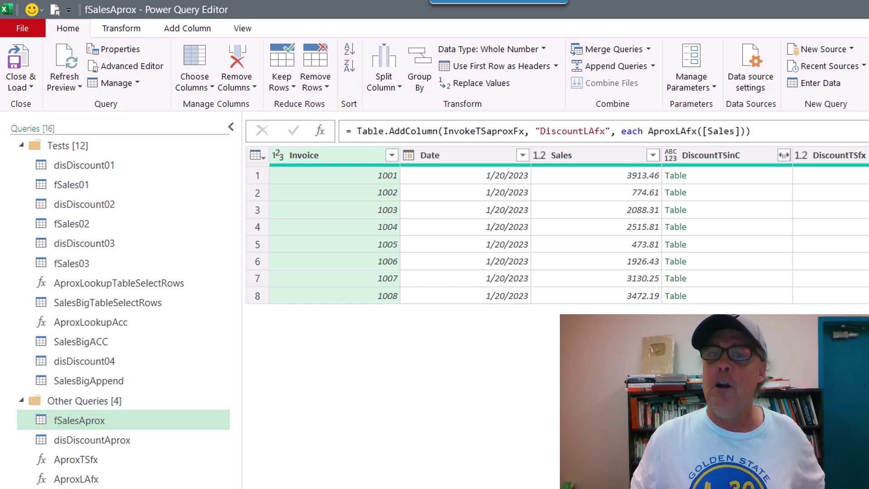
pyautogui.click(743, 136)
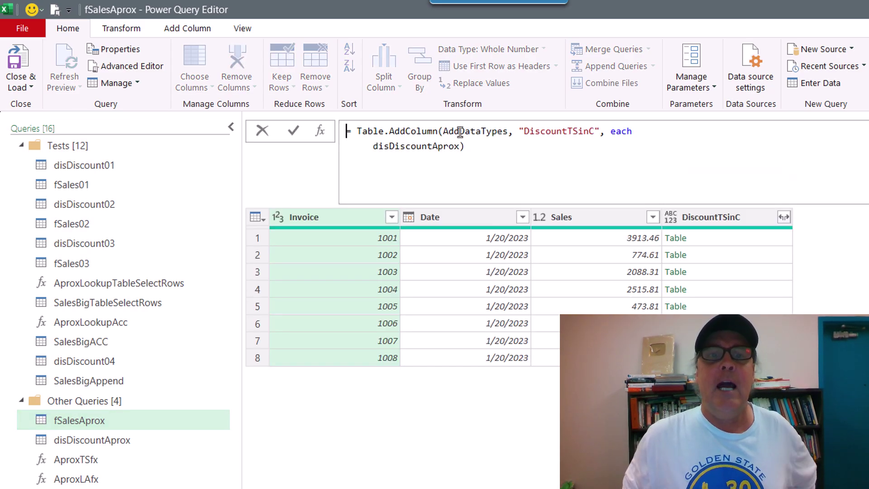
pyautogui.click(651, 131)
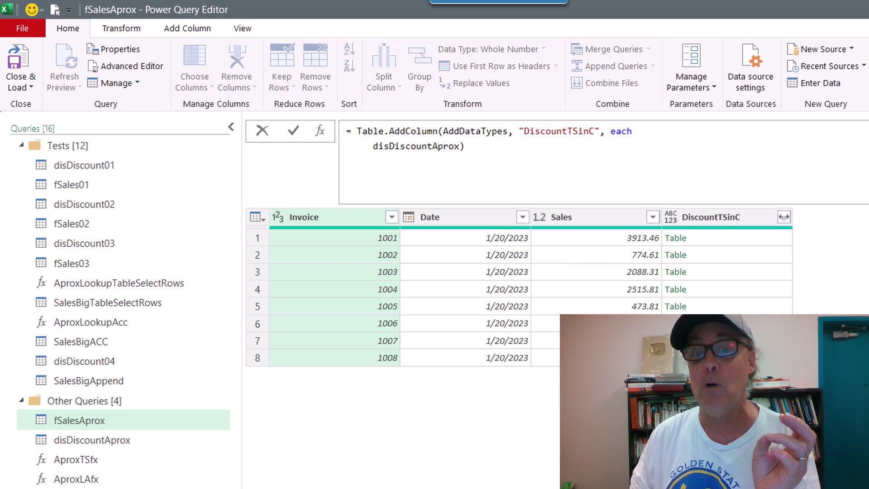
pyautogui.click(80, 443)
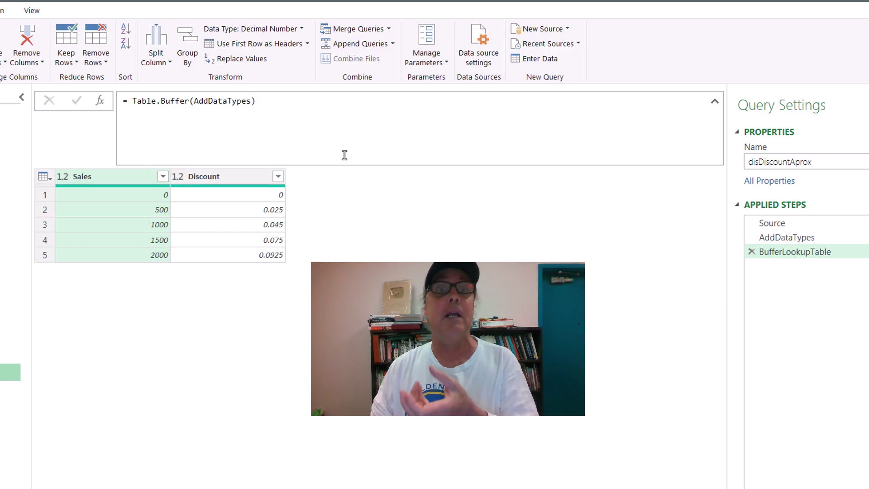
pyautogui.click(87, 400)
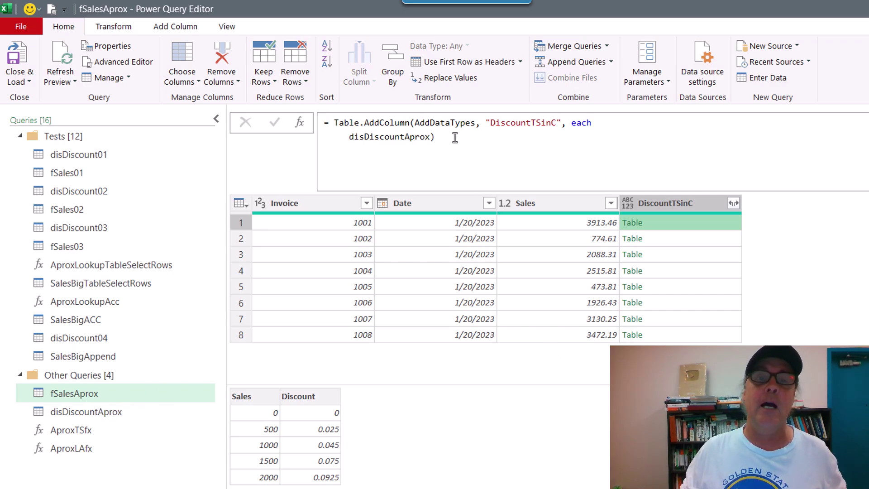
pyautogui.click(607, 122)
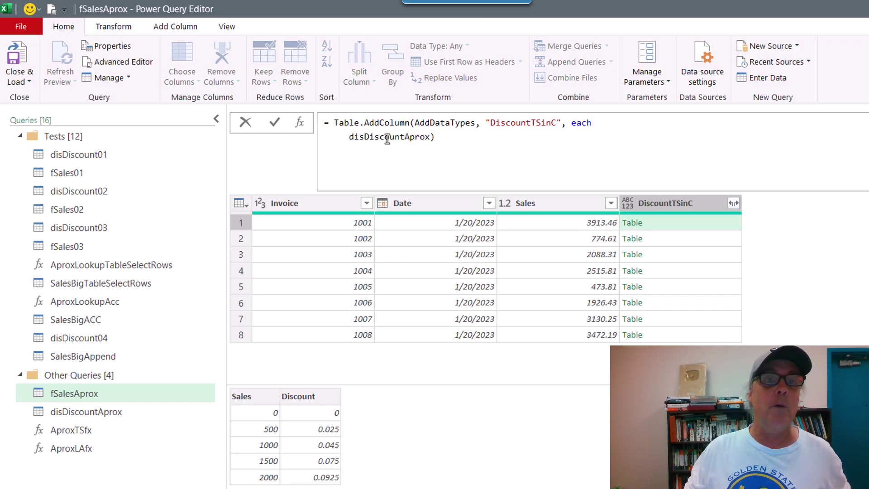
pyautogui.click(672, 223)
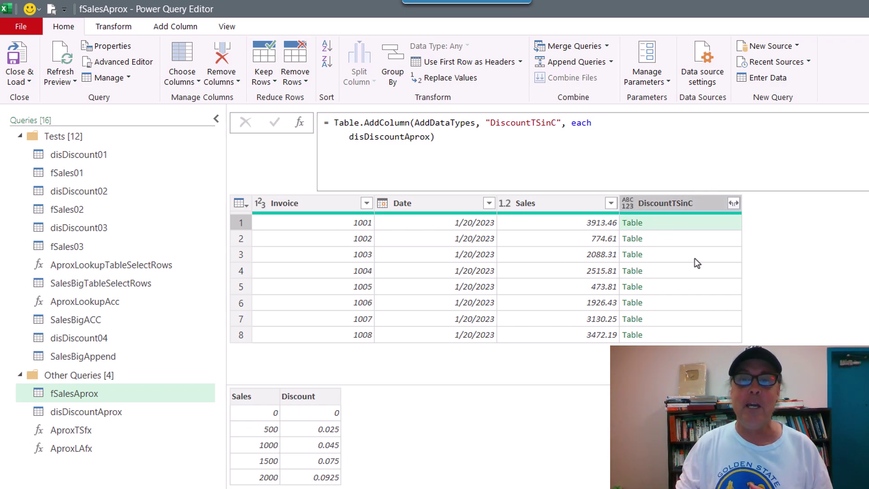
pyautogui.click(699, 237)
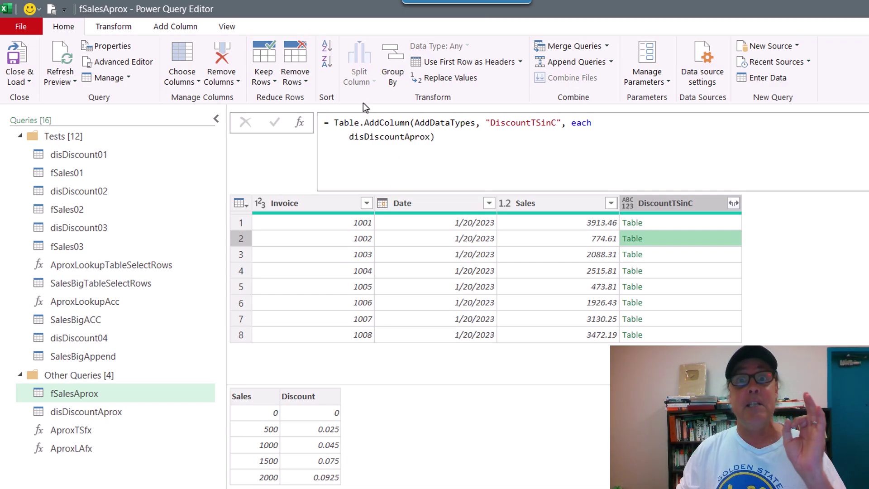
pyautogui.click(339, 137)
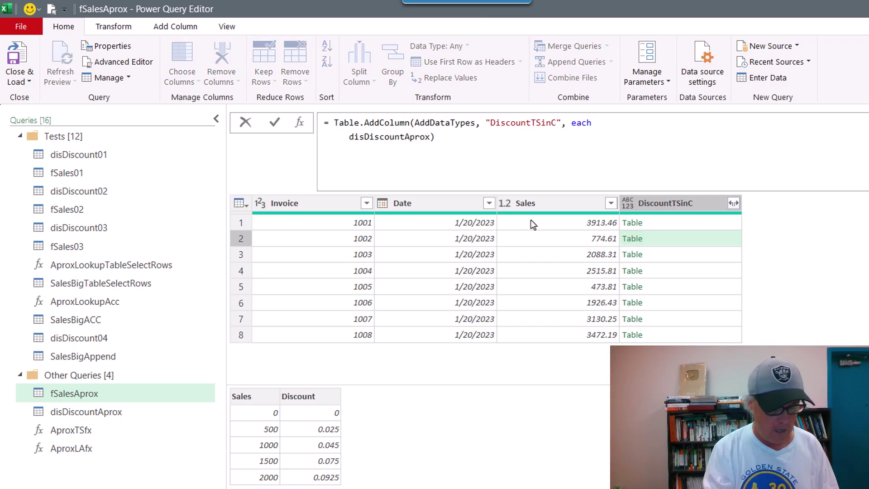
# Wrap the DiscountTSinC lookup in Table.SelectRows(disDiscountAprox, each ) with the condition left blank
pyautogui.write('tablese')
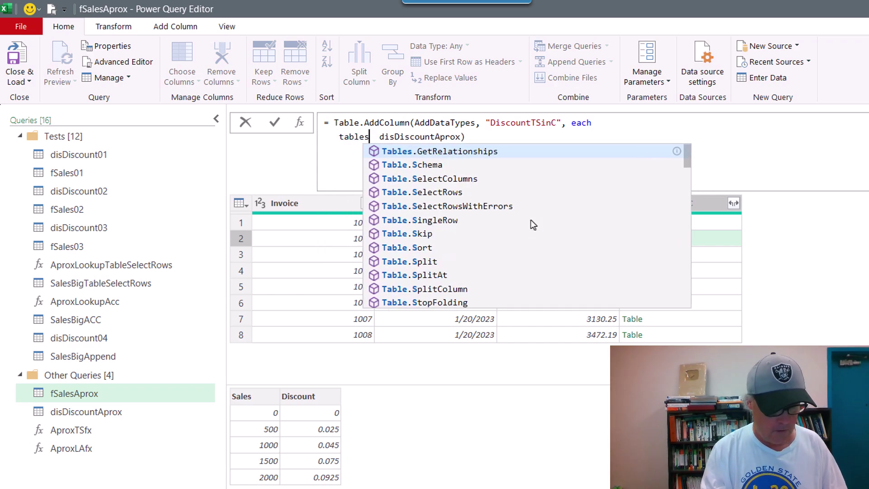
pyautogui.press('Down')
pyautogui.press('Tab')
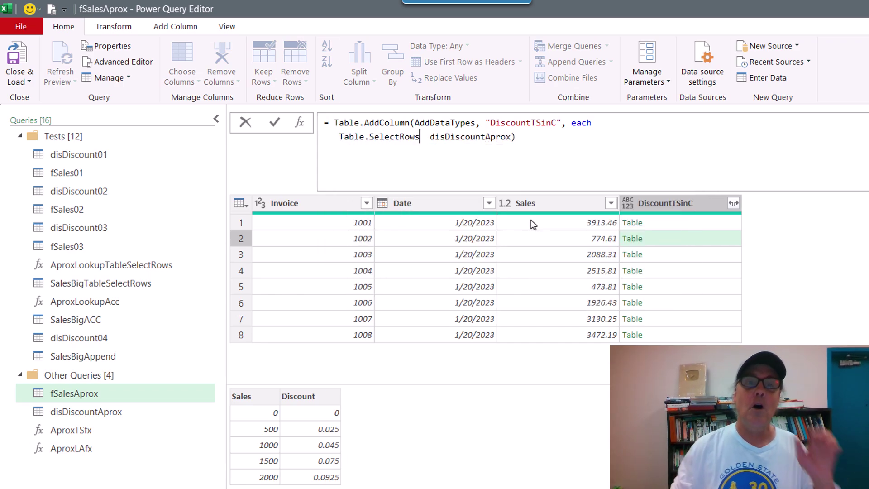
pyautogui.write('(')
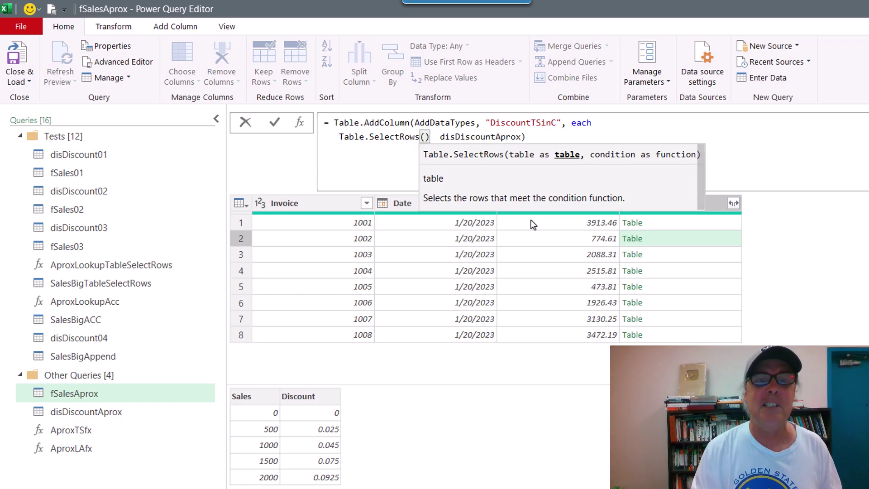
pyautogui.press('Delete')
pyautogui.press('Delete')
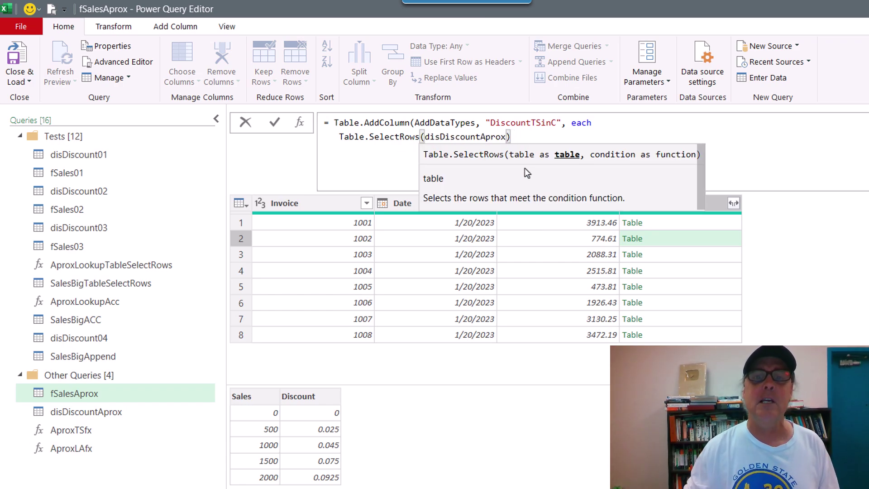
pyautogui.press('End')
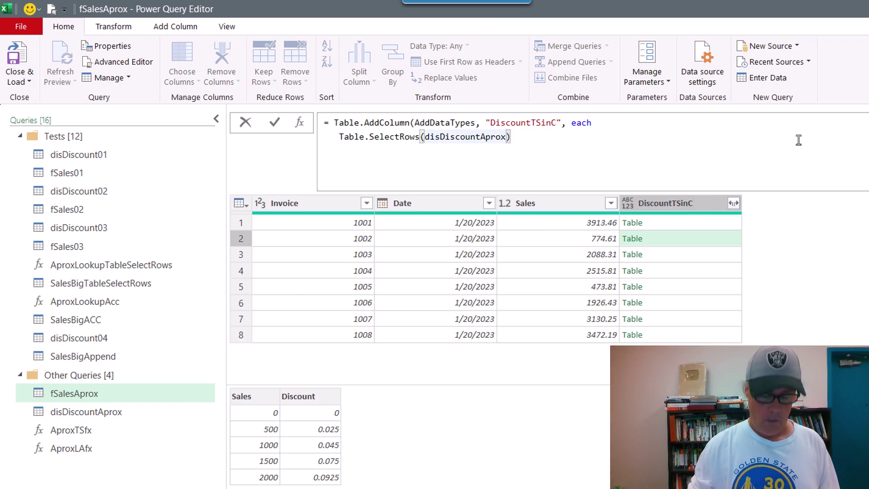
pyautogui.write(', ')
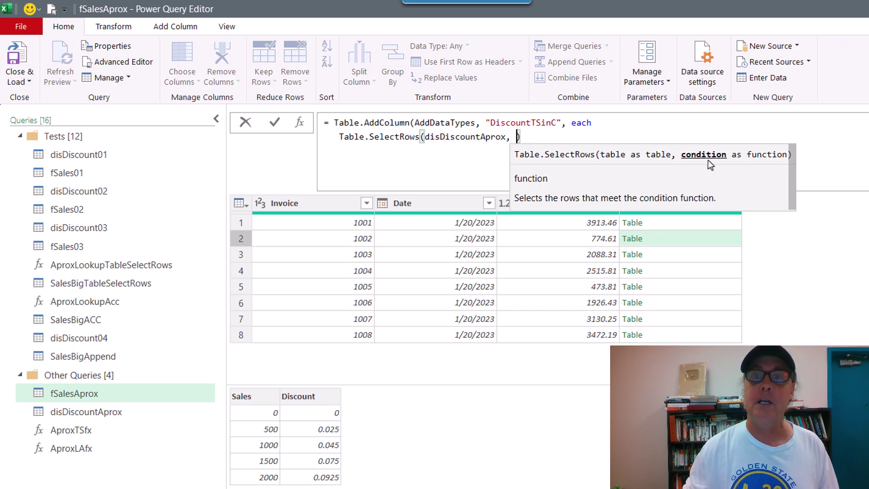
pyautogui.write('each')
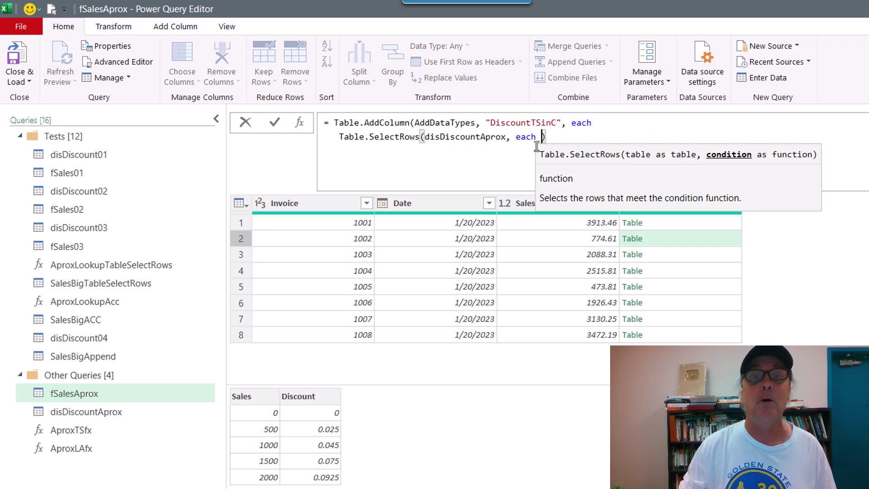
pyautogui.press('Escape')
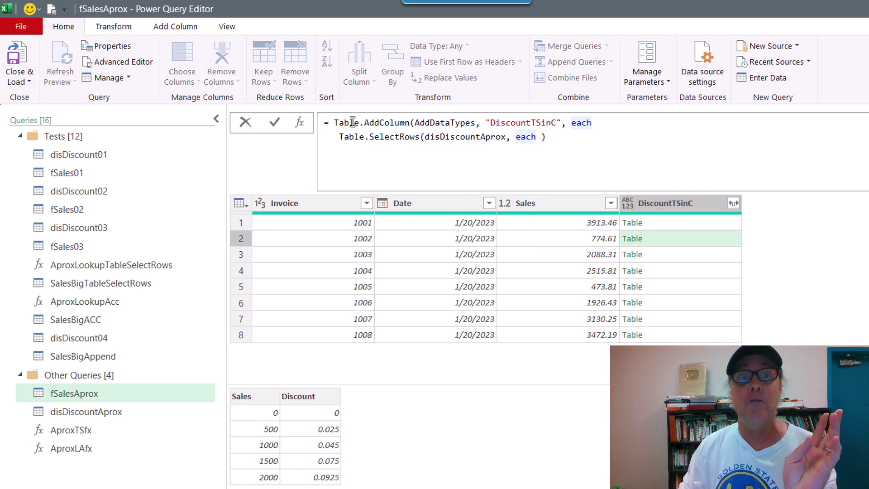
pyautogui.click(617, 123)
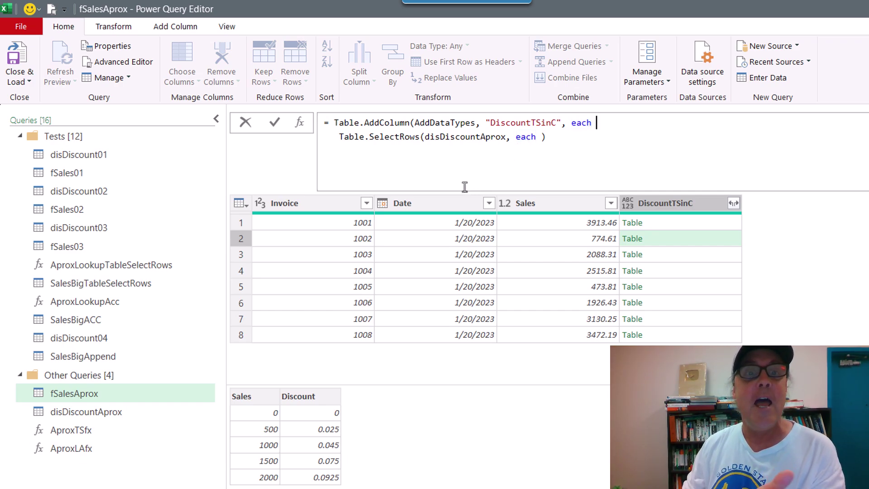
pyautogui.moveTo(446, 142)
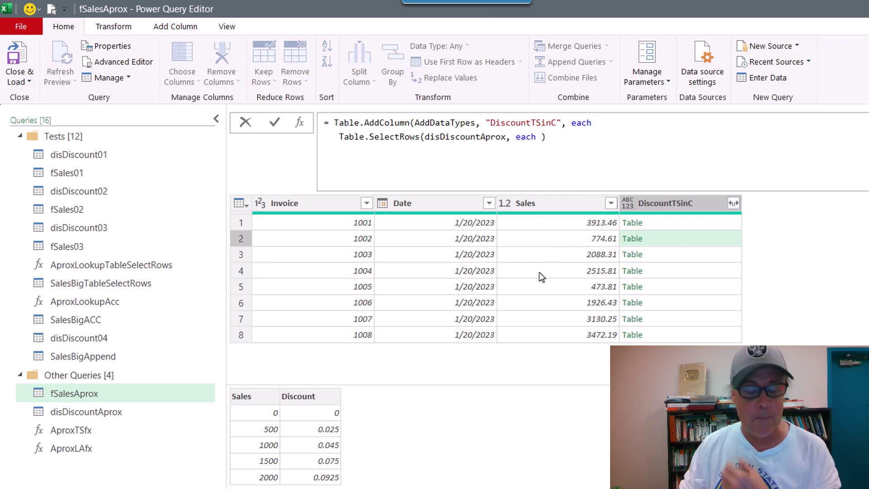
# Add 'let Sales = [Sales] in' before the Table.SelectRows call in the DiscountTSinC formula
pyautogui.write('let ')
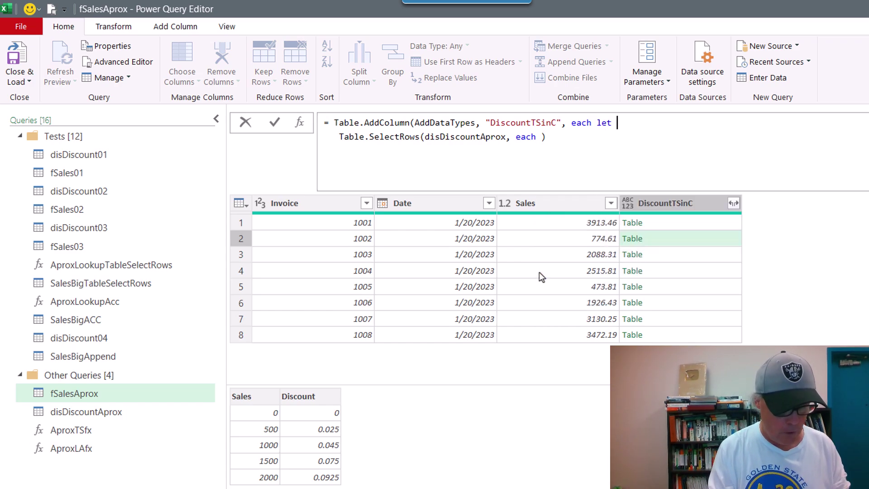
pyautogui.write('Sale')
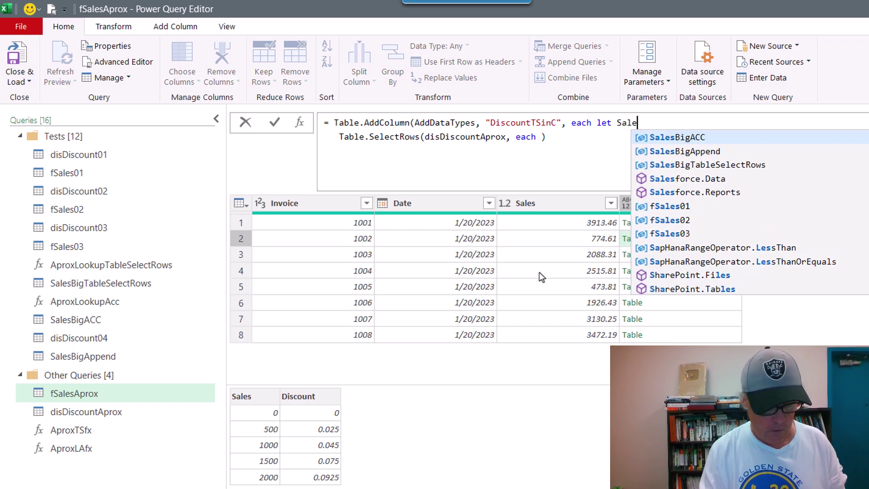
pyautogui.write('s = [Sales')
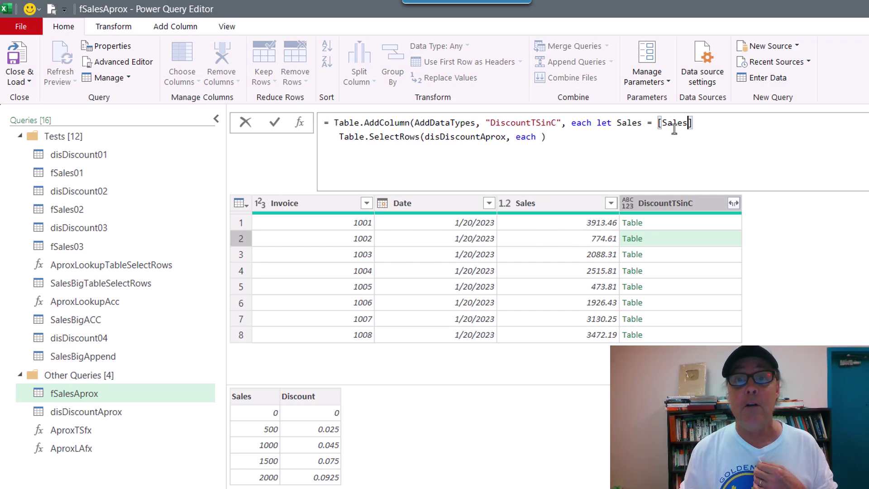
pyautogui.doubleClick(625, 127)
pyautogui.click(716, 126)
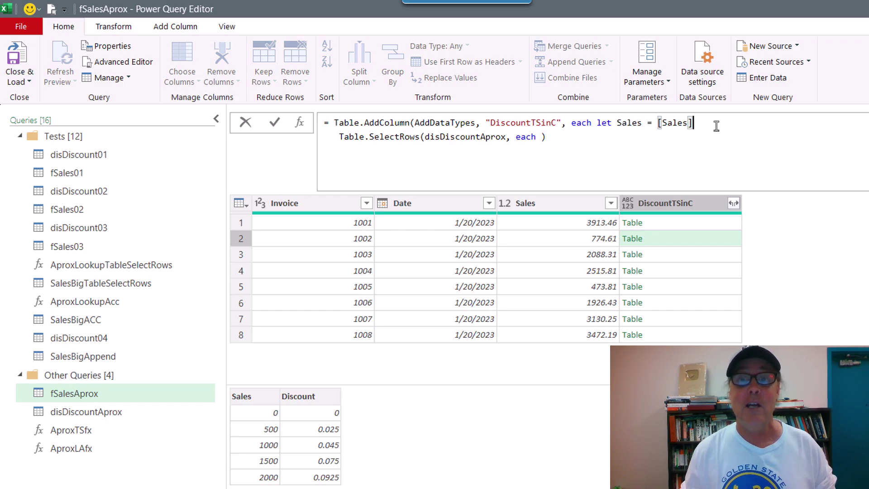
pyautogui.write('in')
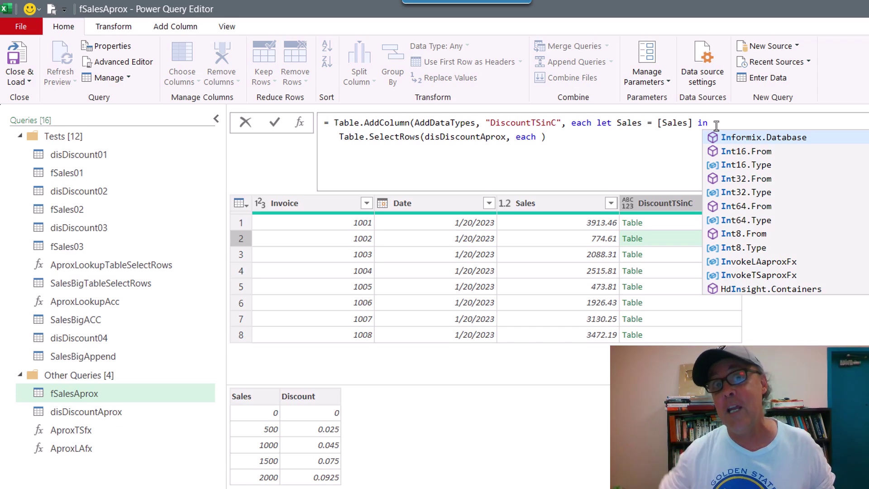
pyautogui.click(335, 138)
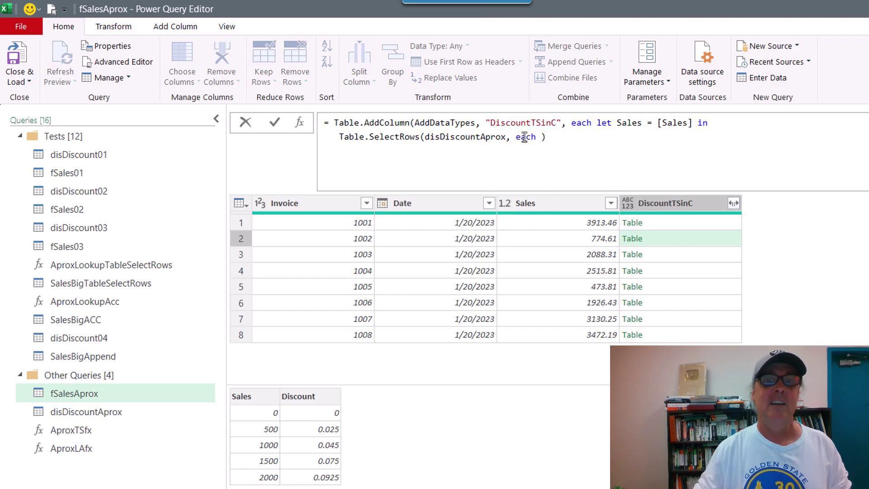
# Enter the row condition [Sales] <= Sales inside Table.SelectRows
pyautogui.click(542, 137)
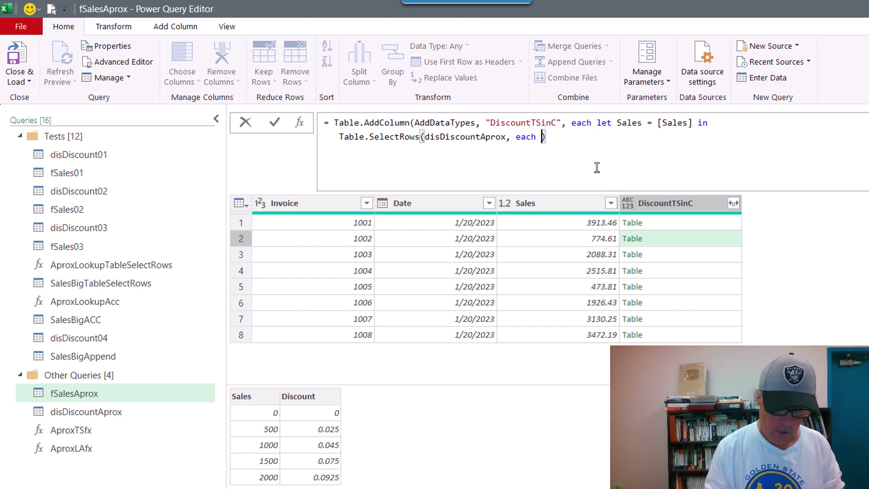
pyautogui.write('[Sales')
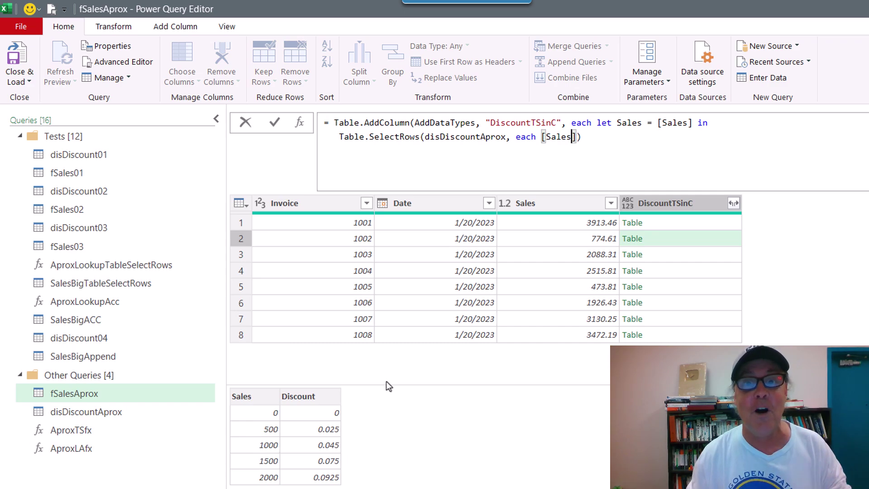
pyautogui.press('Right')
pyautogui.write('<= Sales')
pyautogui.click(644, 137)
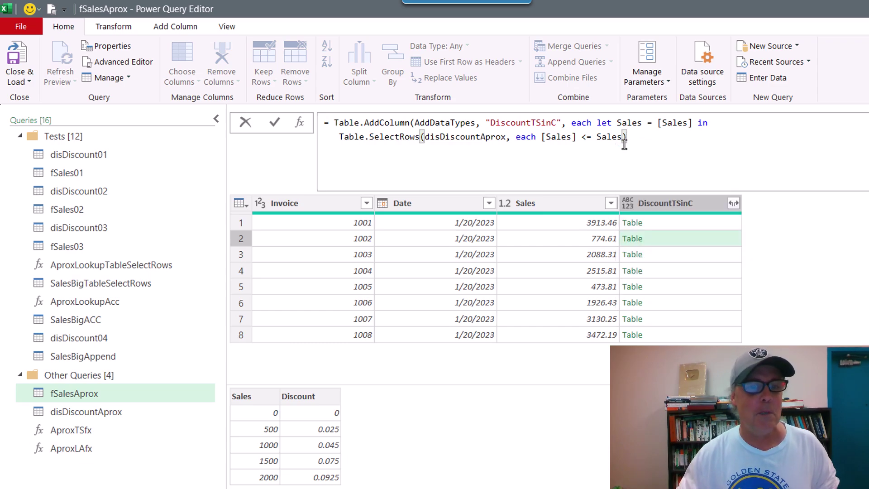
# Add the missing closing parenthesis, commit, and preview the filtered tables for invoices 1001 and 1002
pyautogui.click(275, 123)
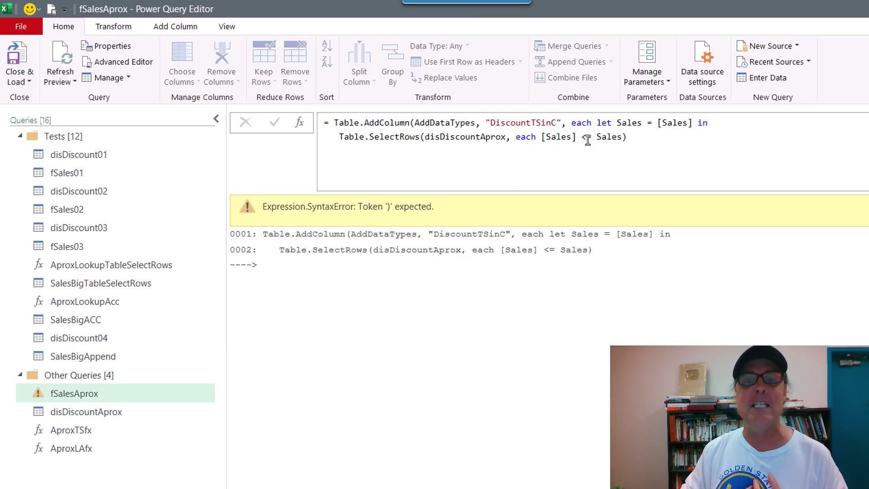
pyautogui.click(635, 136)
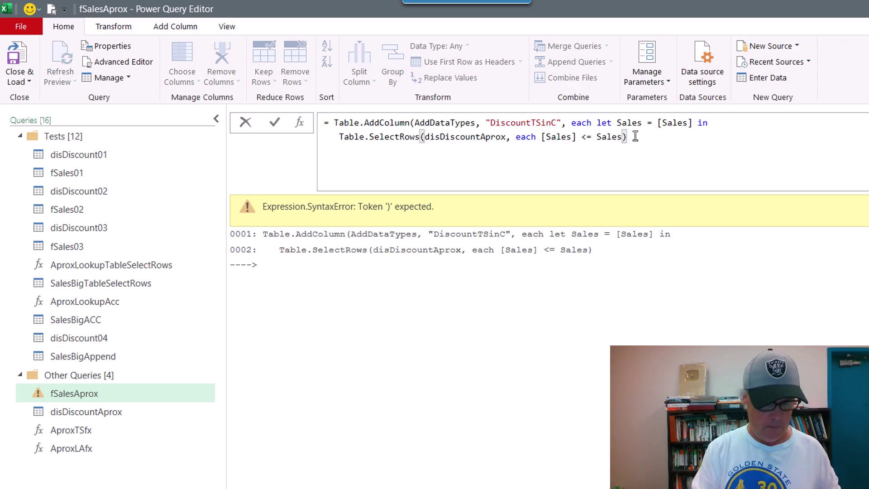
pyautogui.write(')')
pyautogui.click(274, 122)
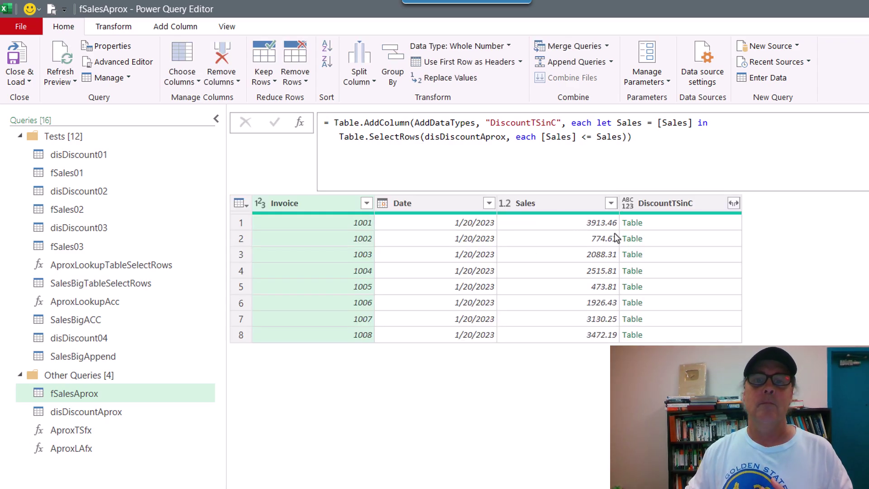
pyautogui.click(672, 221)
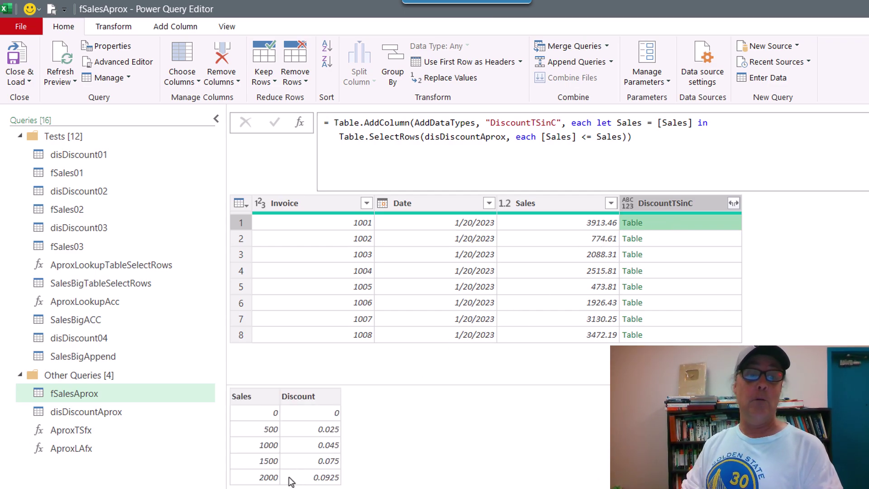
pyautogui.click(655, 240)
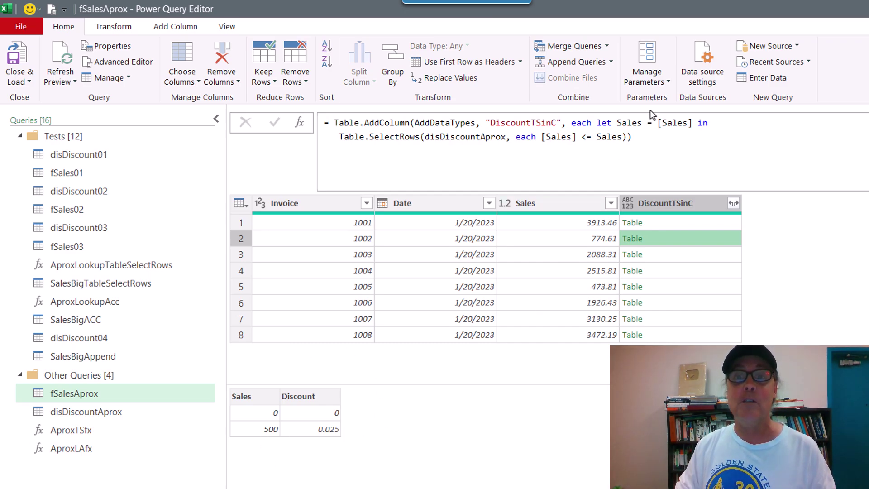
# Append [Discount] to the Table.SelectRows call and preview invoice 1002's discount list (0, 0.025)
pyautogui.moveTo(338, 136); pyautogui.dragTo(626, 140)
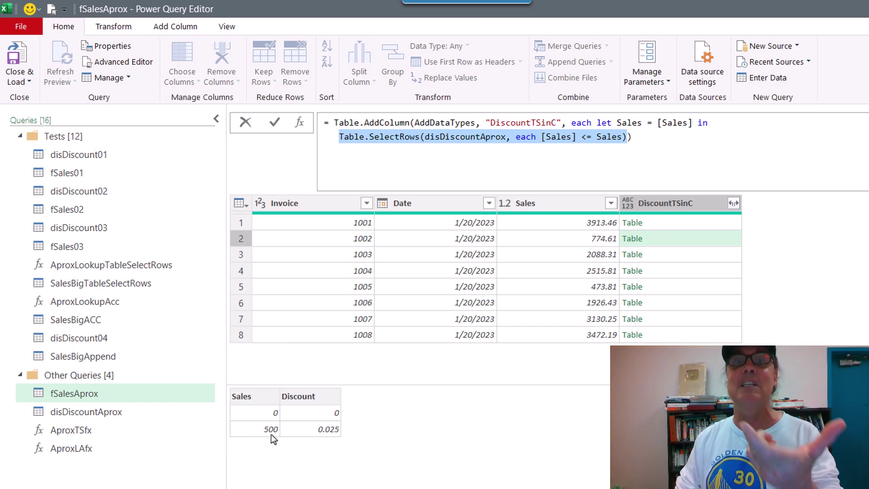
pyautogui.click(628, 136)
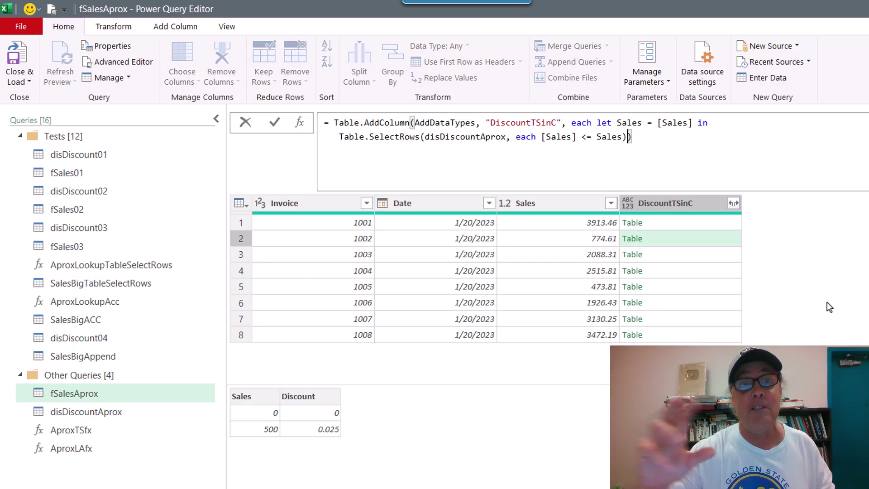
pyautogui.write('[')
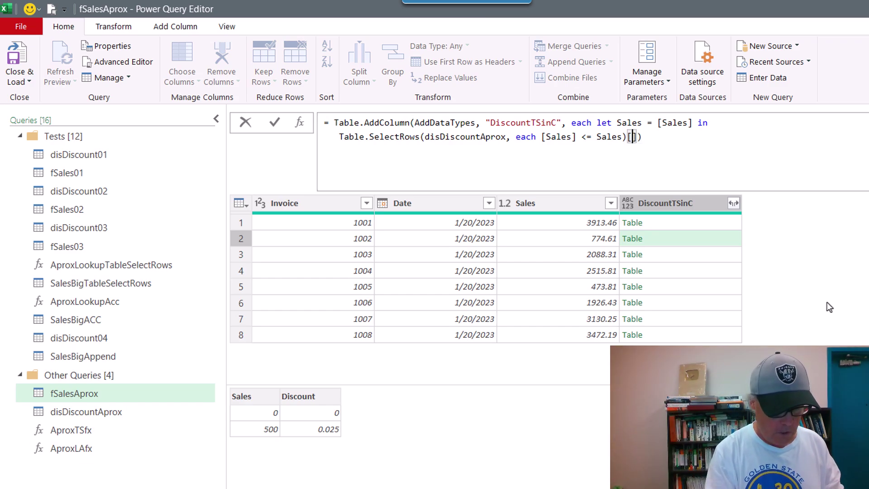
pyautogui.write('Discount')
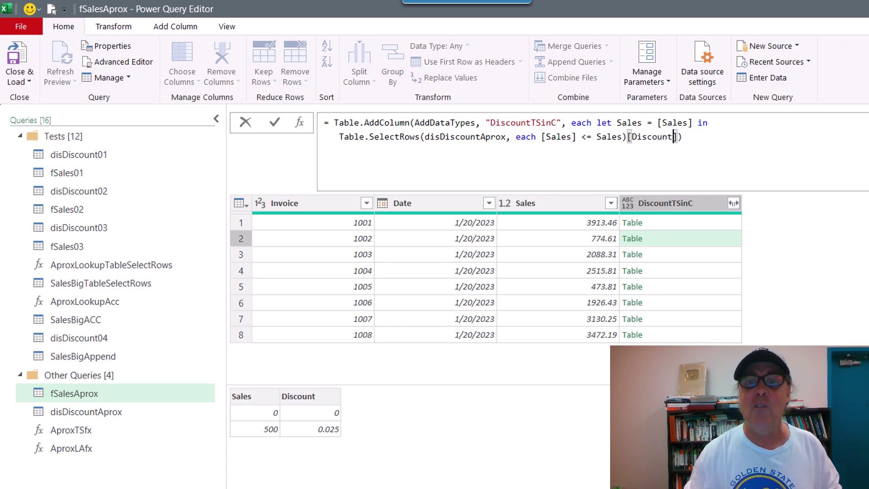
pyautogui.click(275, 123)
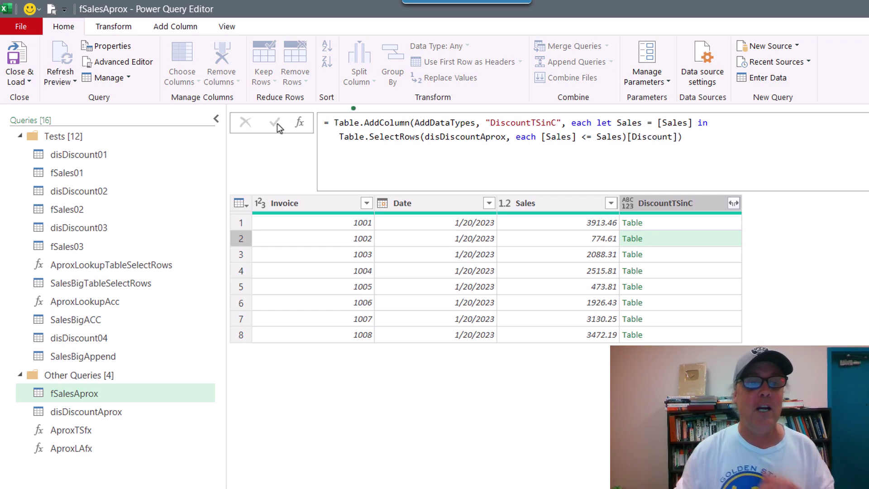
pyautogui.click(685, 238)
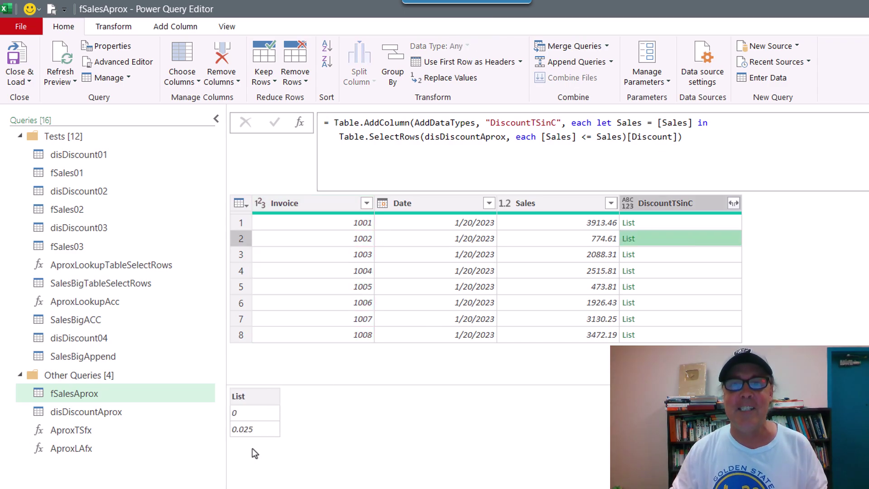
# Wrap the expression in List.Last( ) so each invoice gets one rate, e.g. 0.025 for 774.61
pyautogui.click(337, 138)
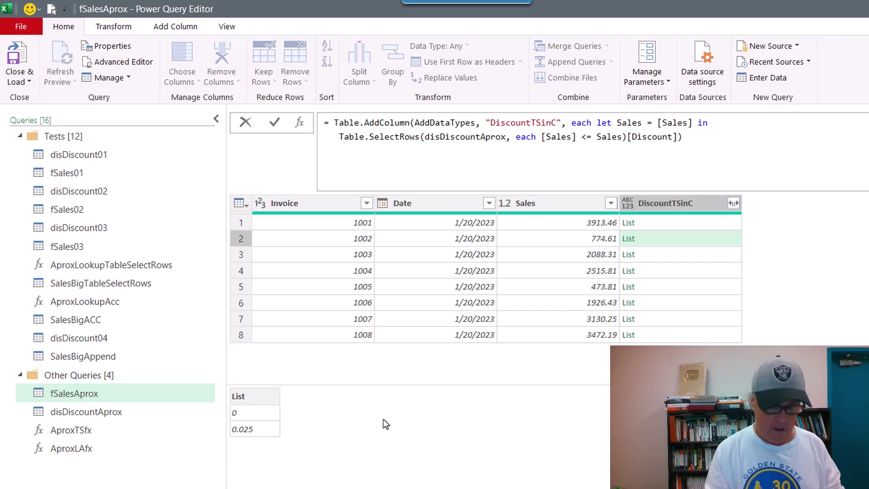
pyautogui.write('List.Last')
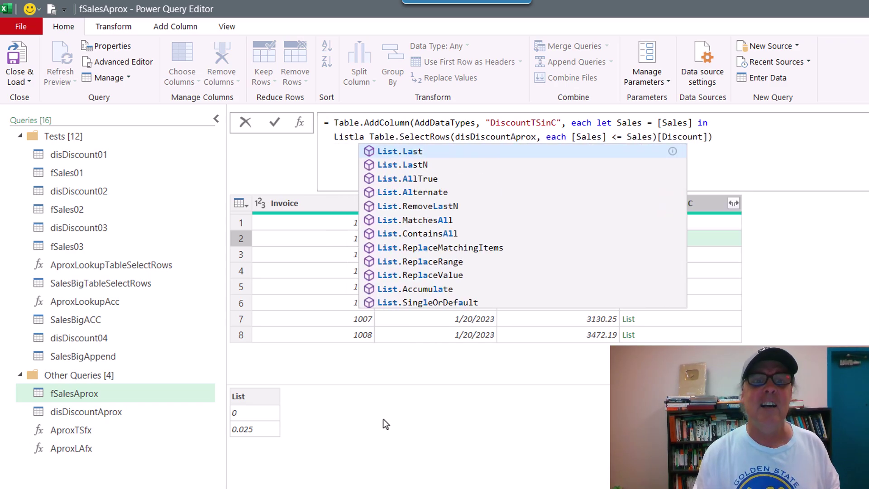
pyautogui.write('(')
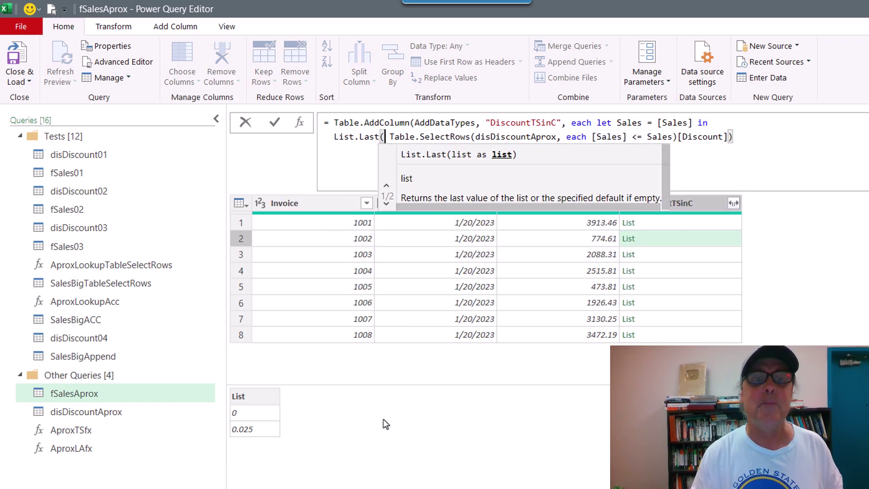
pyautogui.click(729, 137)
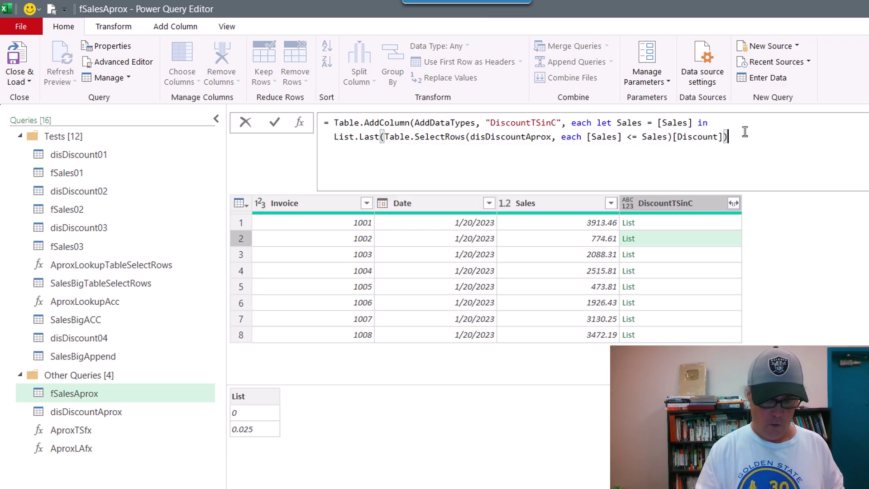
pyautogui.write(')')
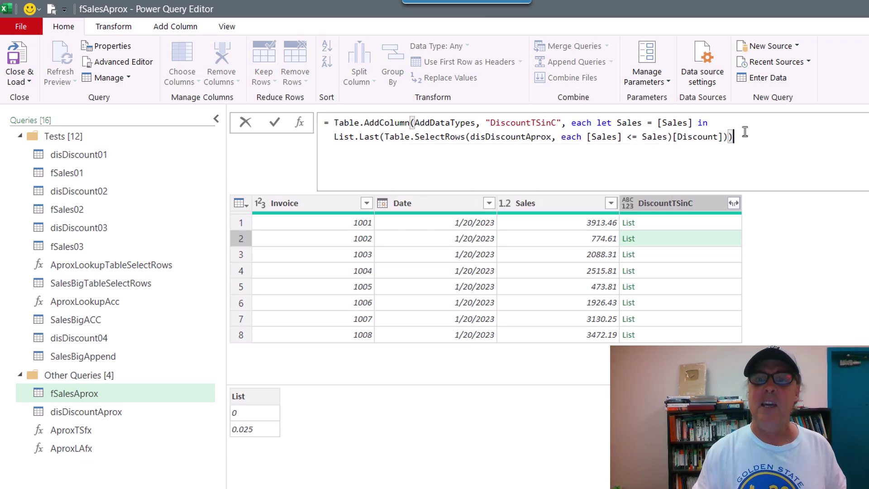
pyautogui.click(272, 116)
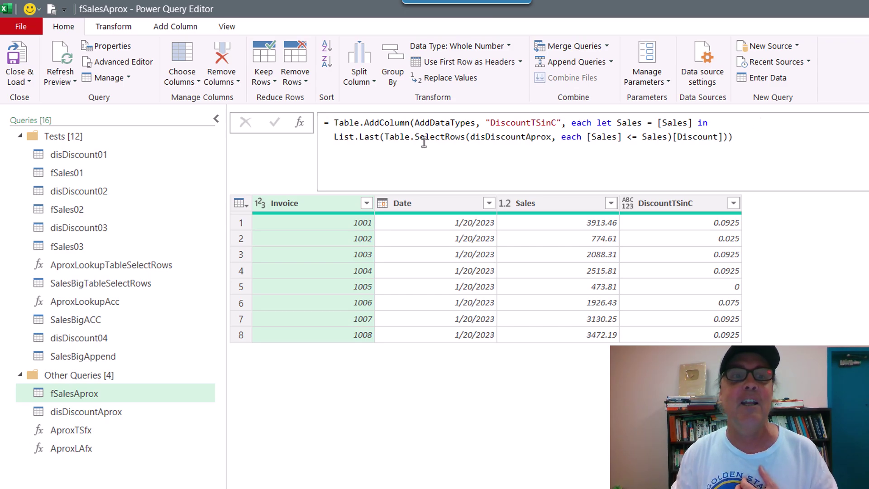
# Copy the List.Last Table.SelectRows lookup expression from the DiscountTSinC formula
pyautogui.moveTo(334, 137); pyautogui.dragTo(615, 130)
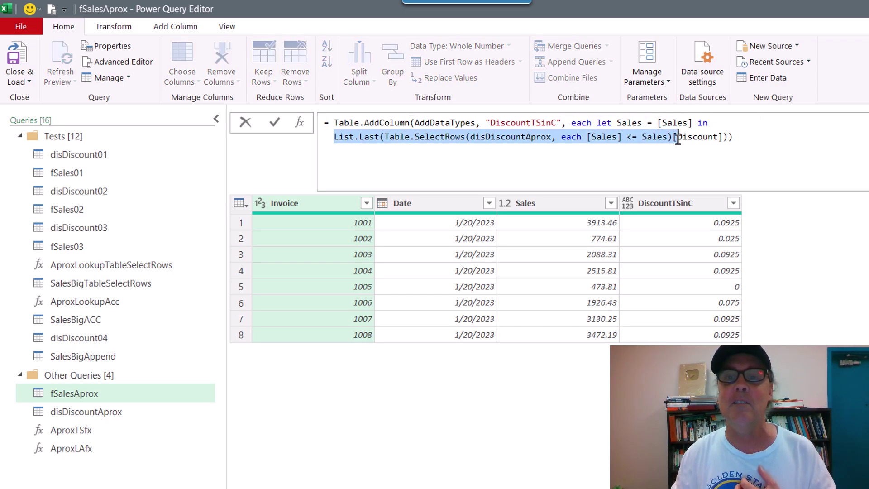
pyautogui.moveTo(677, 138); pyautogui.dragTo(715, 138)
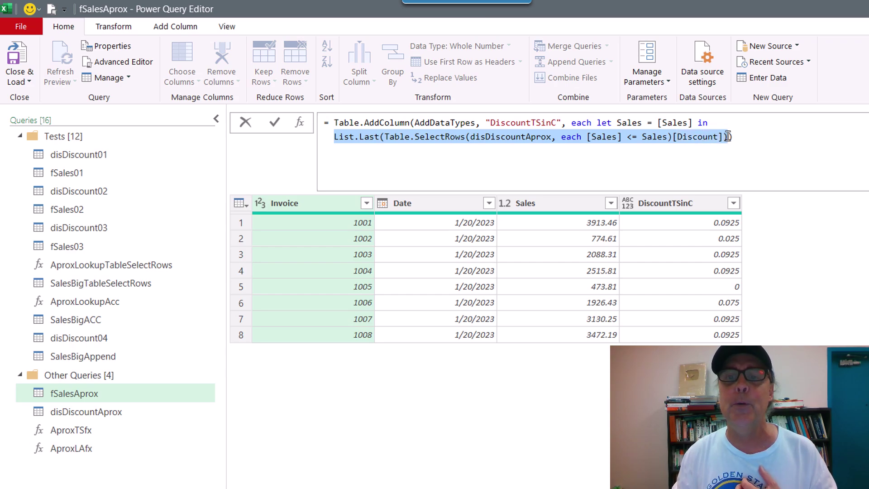
pyautogui.hotkey('ctrl', 'c')
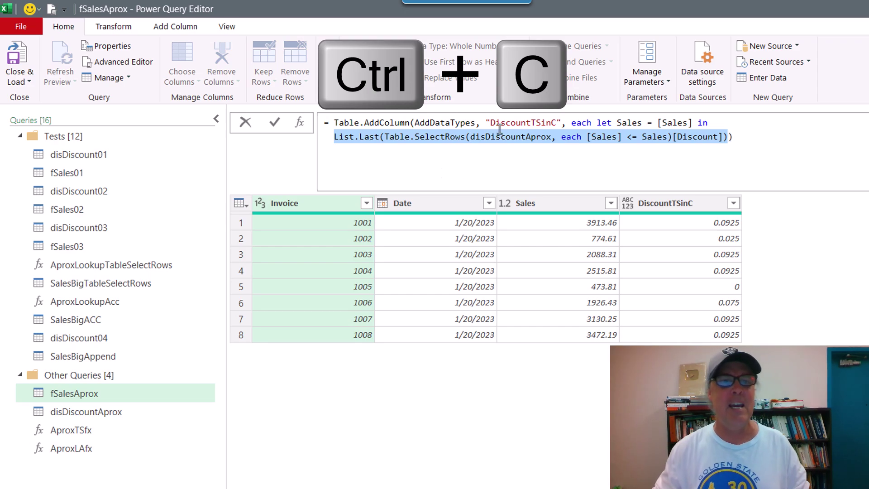
pyautogui.click(273, 124)
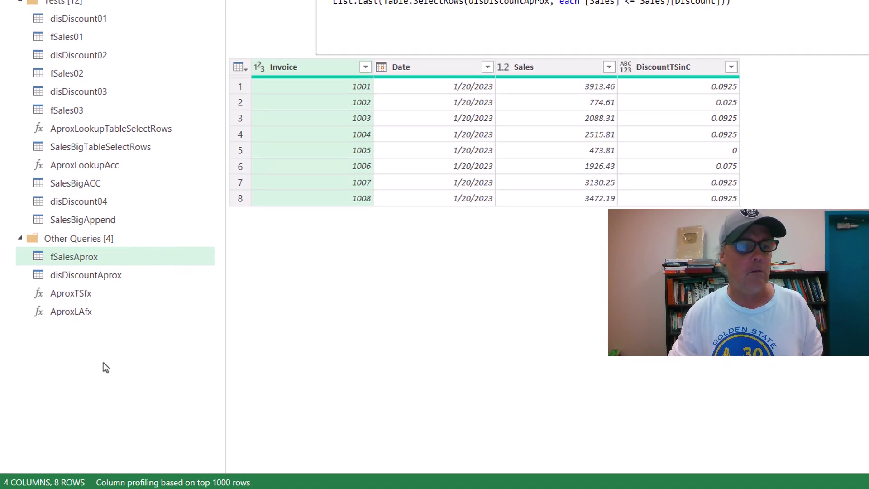
# Add a new blank query from the Queries pane via New Query > Other Sources
pyautogui.rightClick(103, 362)
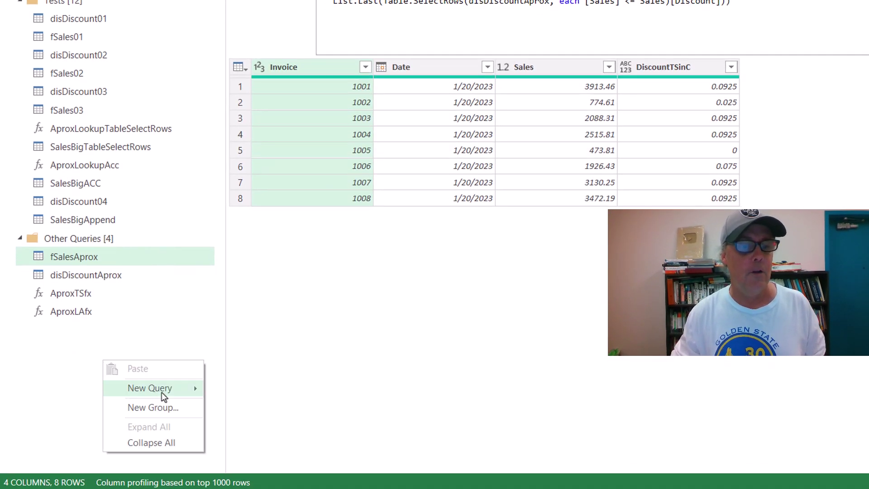
pyautogui.moveTo(161, 391)
pyautogui.moveTo(289, 442)
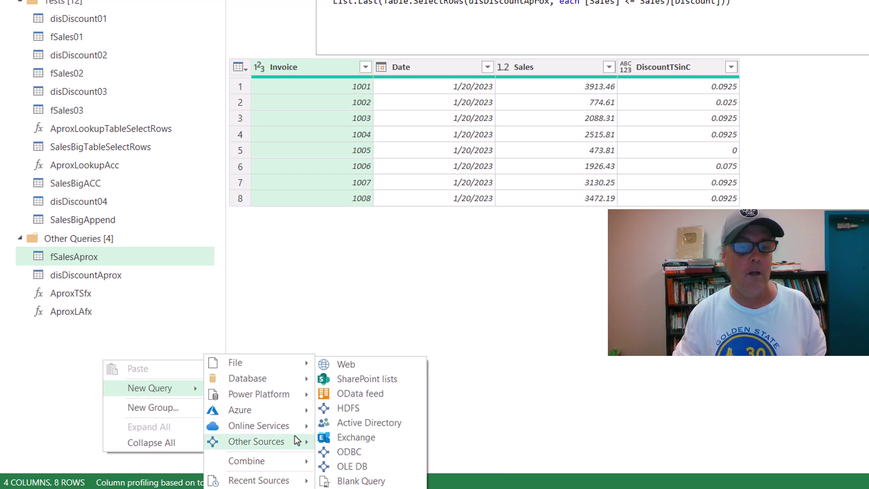
pyautogui.click(350, 482)
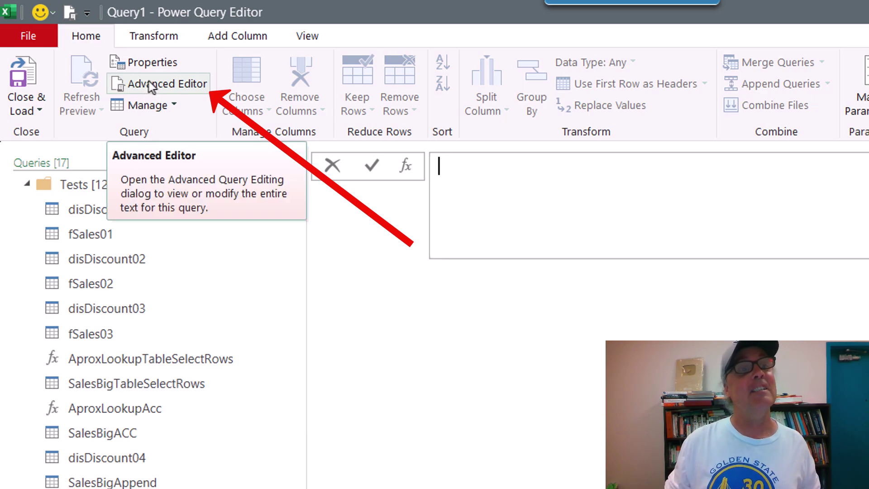
# In Advanced Editor, replace Query1's code with (Sales as number) as number => and the pasted lookup
pyautogui.click(149, 83)
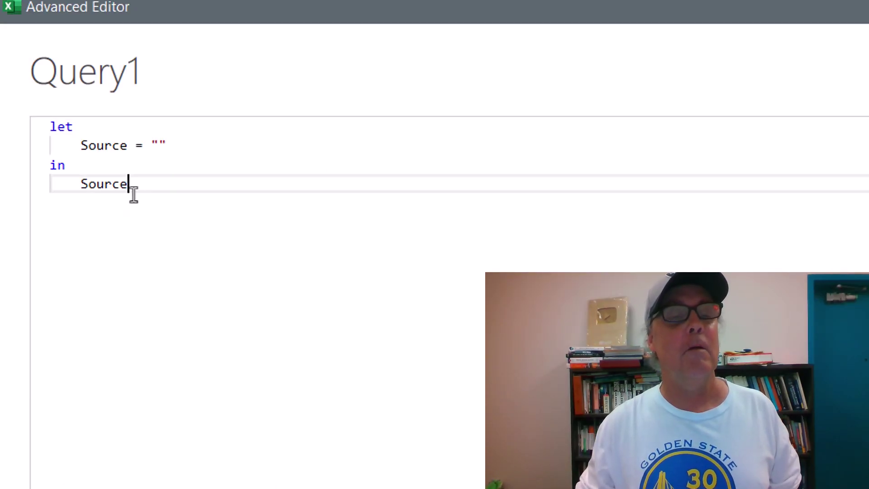
pyautogui.moveTo(128, 188); pyautogui.dragTo(2, 122)
pyautogui.press('Delete')
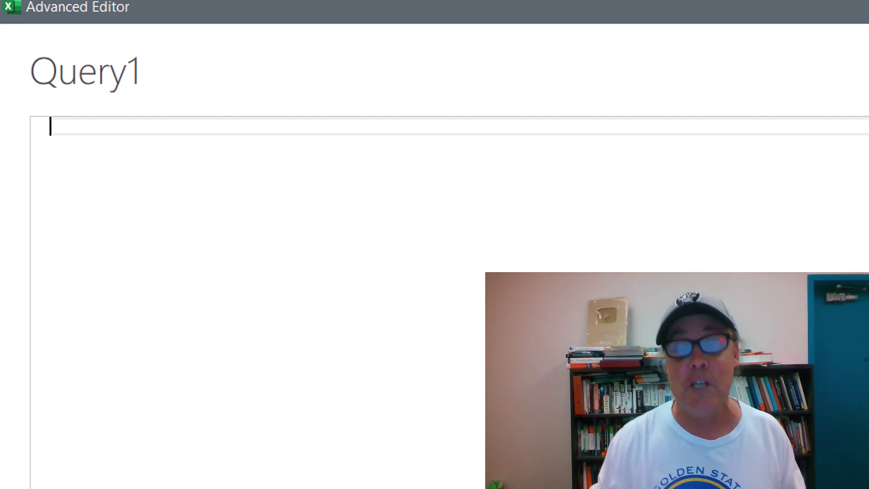
pyautogui.write('(')
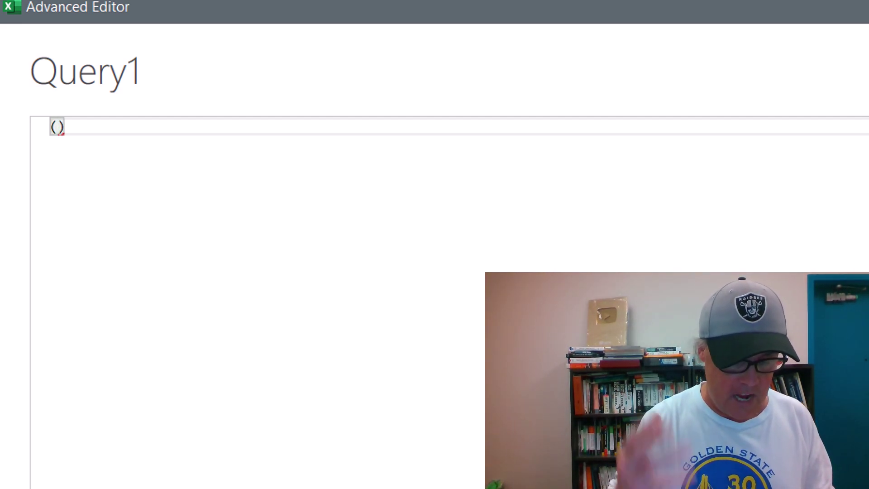
pyautogui.write('Sale')
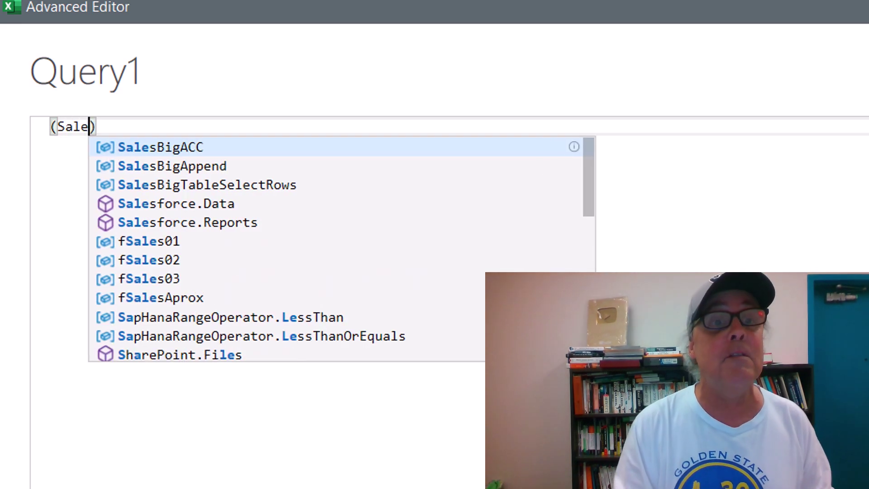
pyautogui.write('s ')
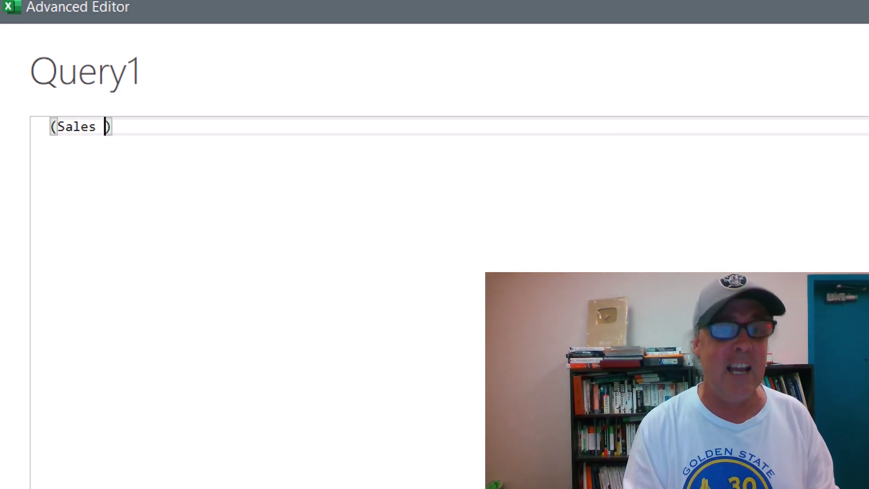
pyautogui.write('as number')
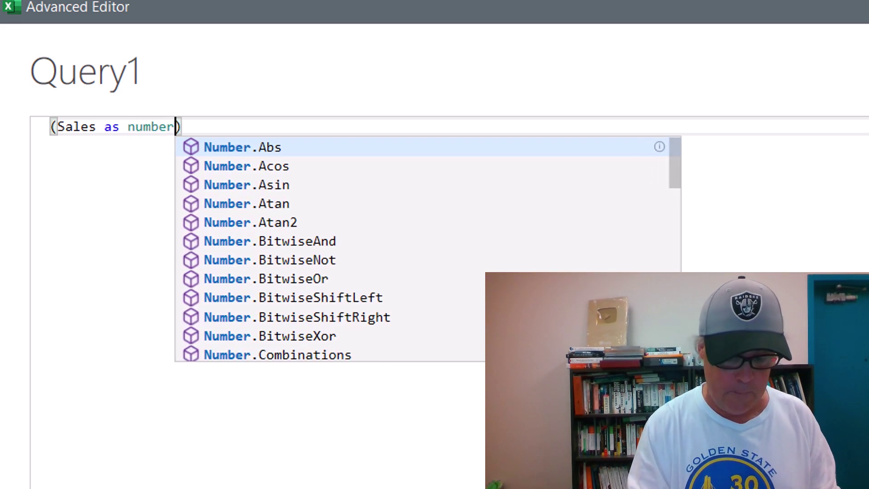
pyautogui.write(')')
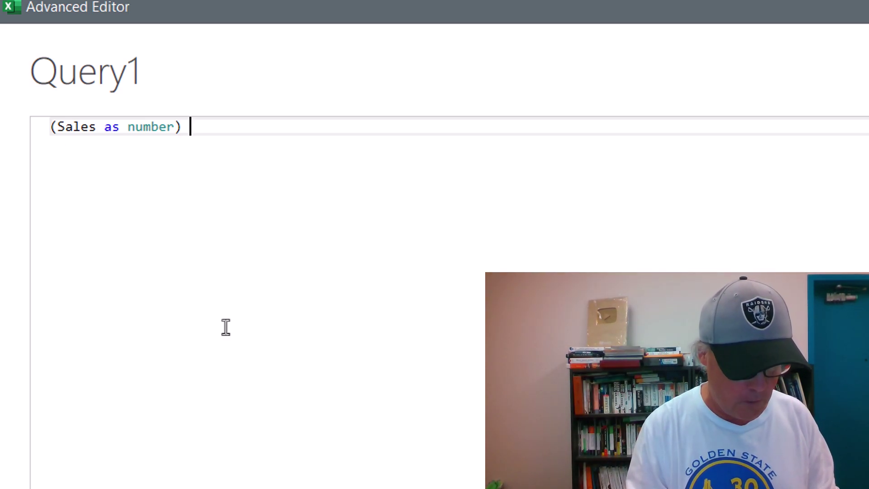
pyautogui.write('as number =>')
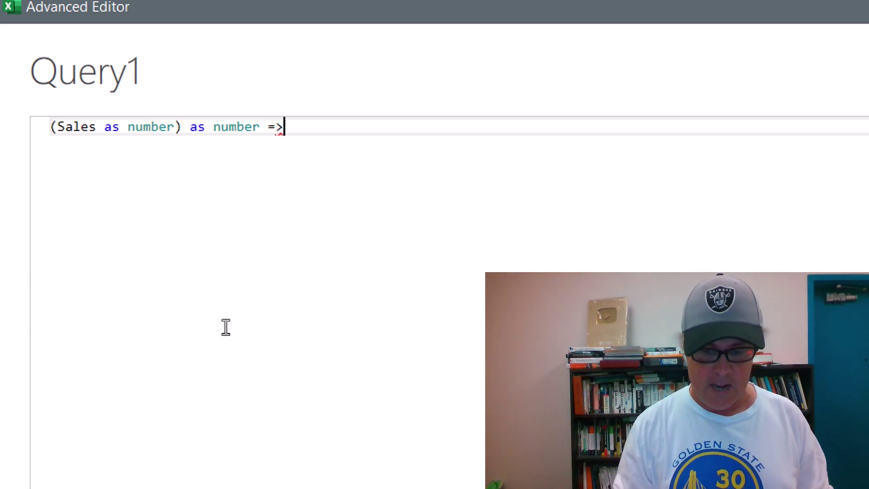
pyautogui.press('Return')
pyautogui.press('Return')
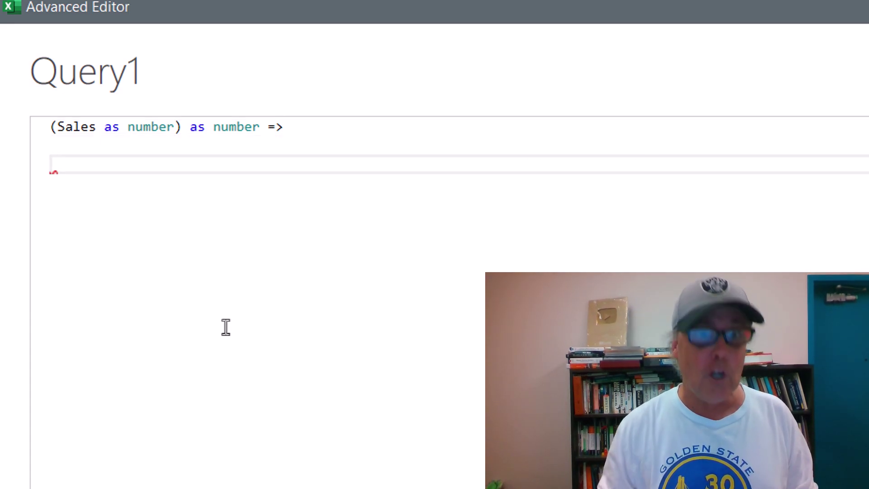
pyautogui.hotkey('ctrl', 'v')
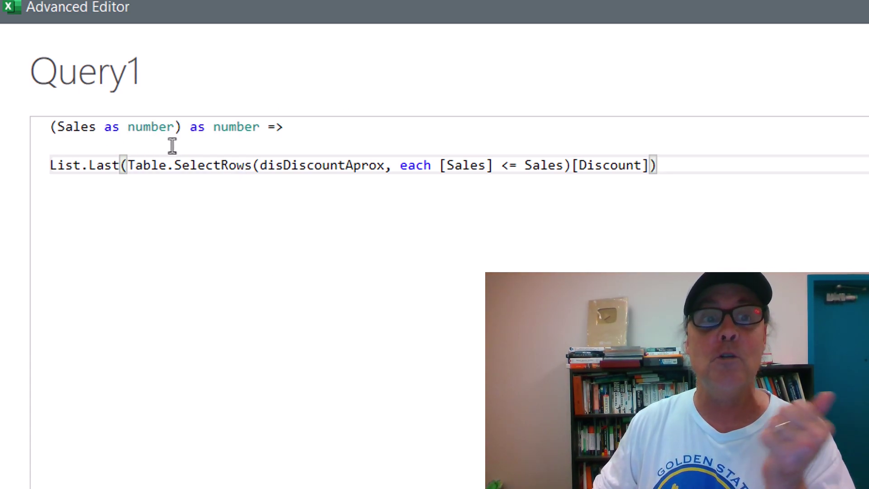
# Save the function code and rename Query1 to ApproxTSfx
pyautogui.click(790, 463)
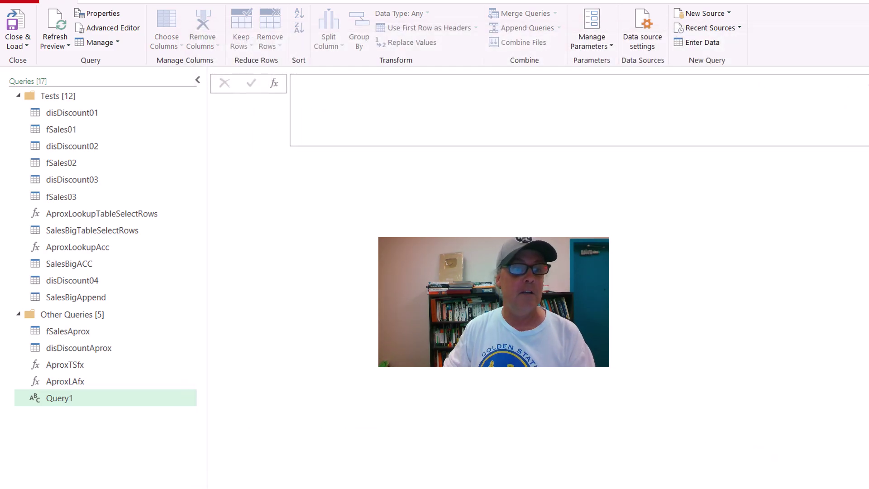
pyautogui.click(82, 404)
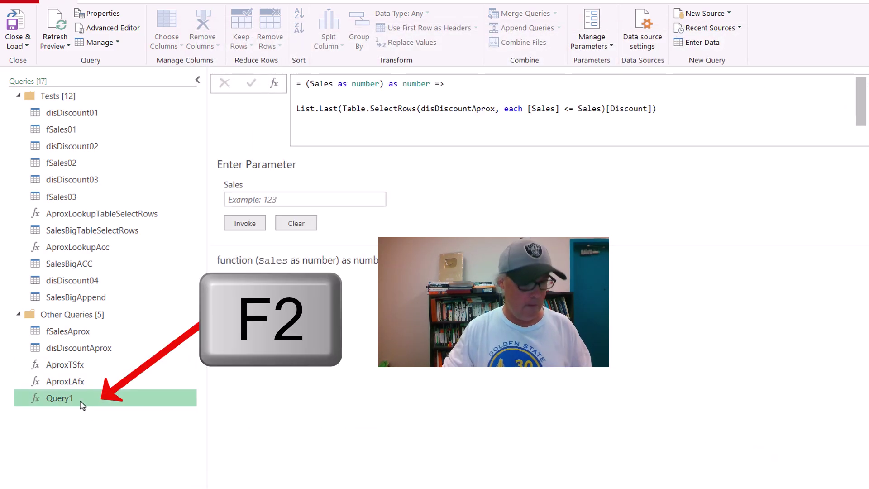
pyautogui.press('F2')
pyautogui.write('ApproxTSfx')
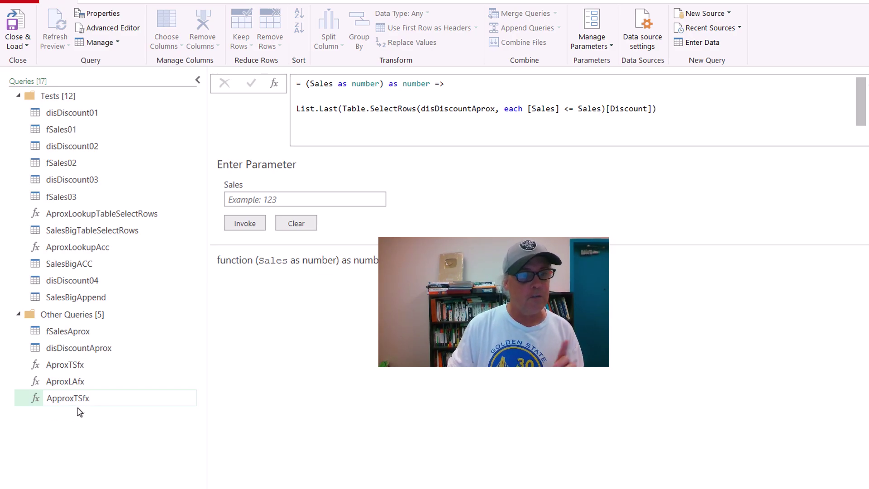
pyautogui.press('Return')
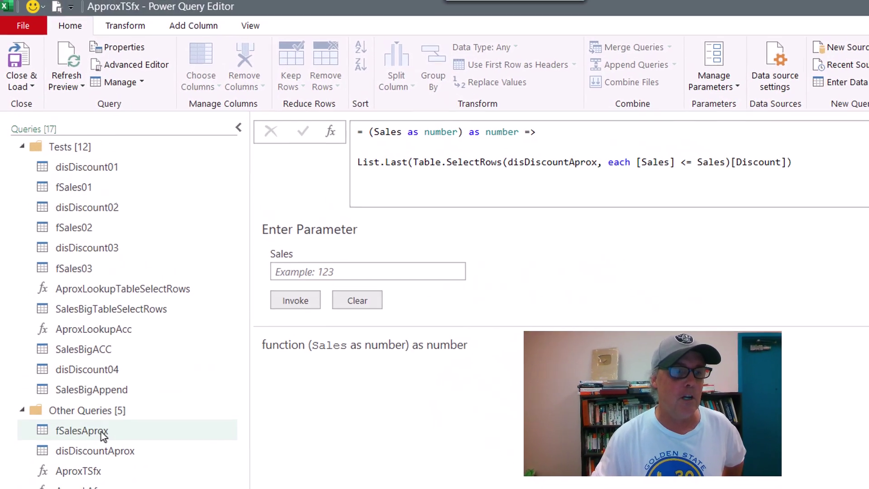
# Invoke ApproxTSfx on the Sales column of fSalesAprox as a new DiscountTSfx column
pyautogui.click(70, 345)
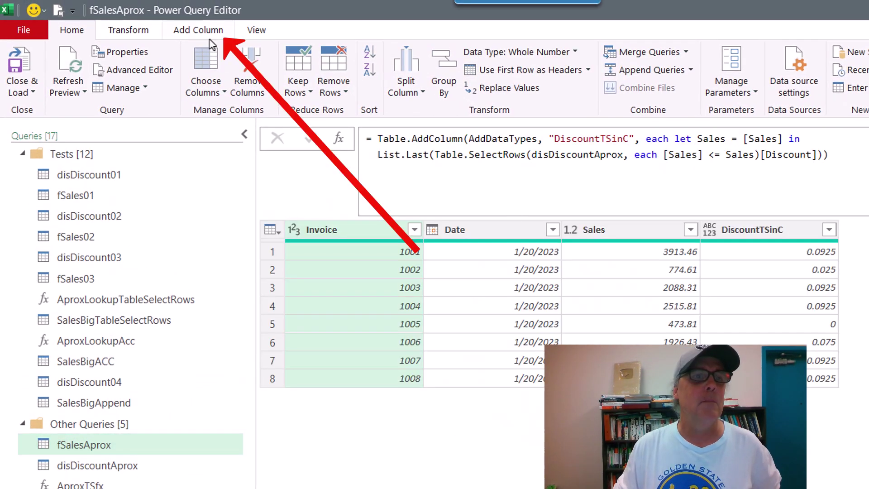
pyautogui.click(198, 30)
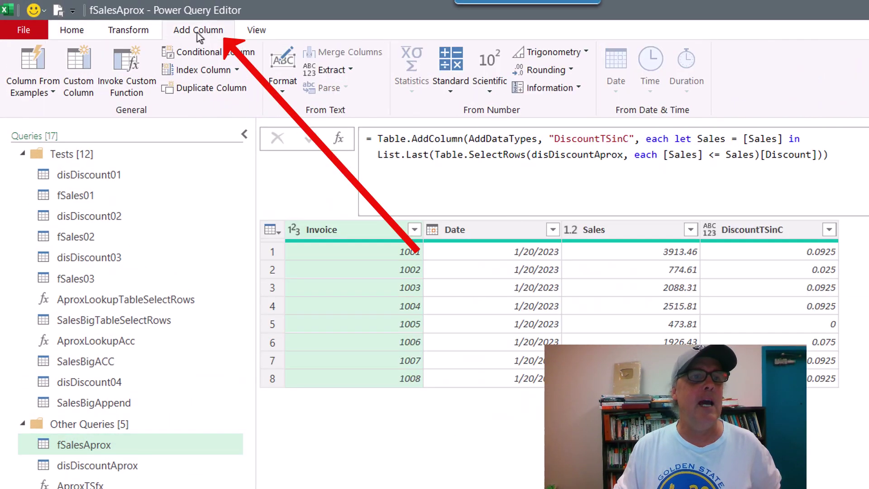
pyautogui.click(138, 93)
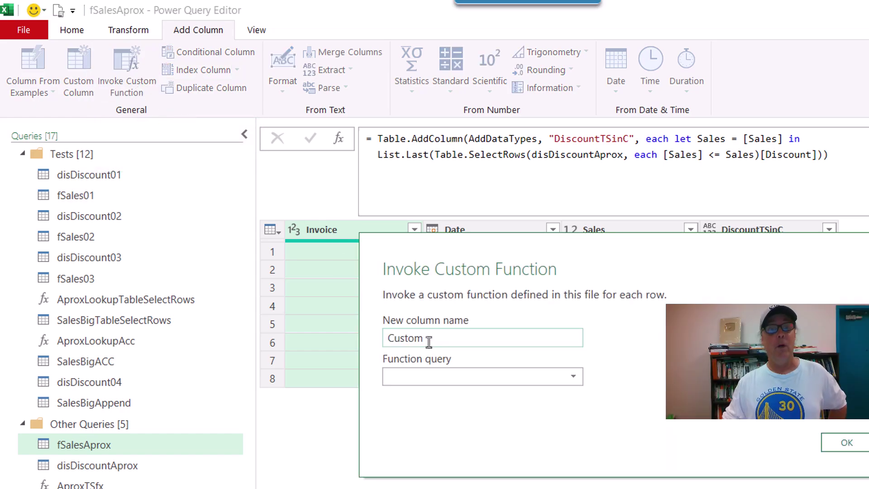
pyautogui.write('DiscountTSfx')
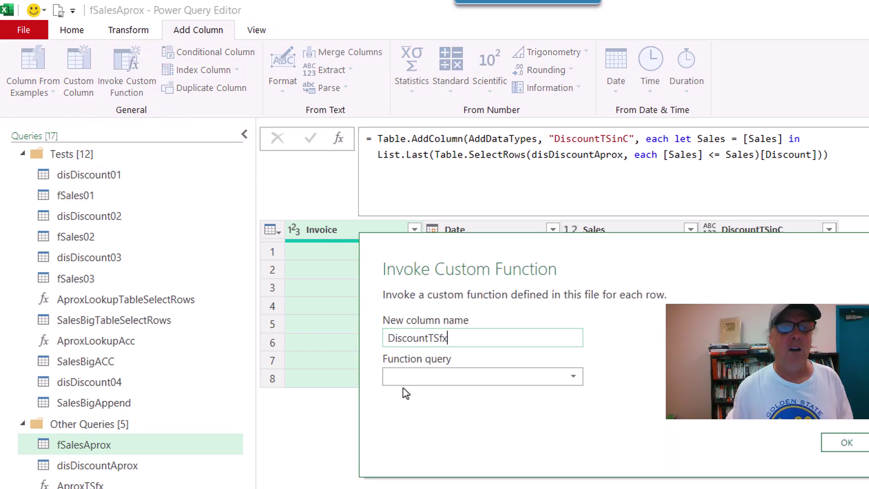
pyautogui.click(406, 378)
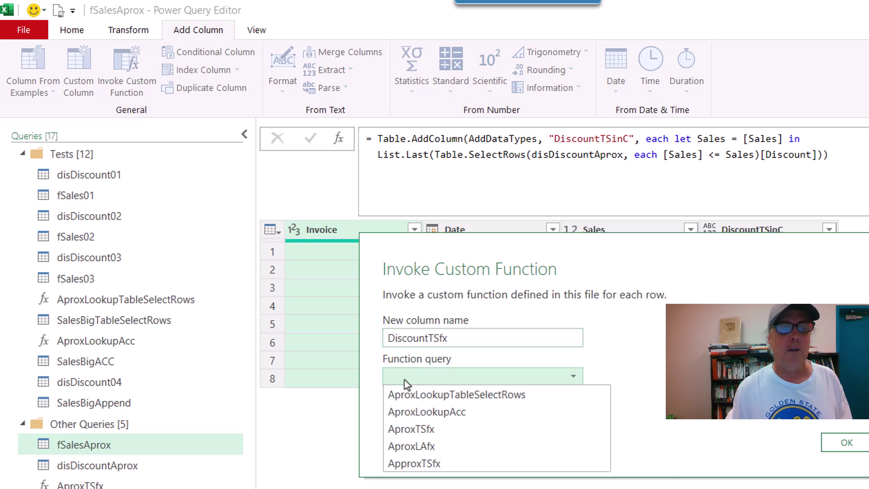
pyautogui.click(417, 466)
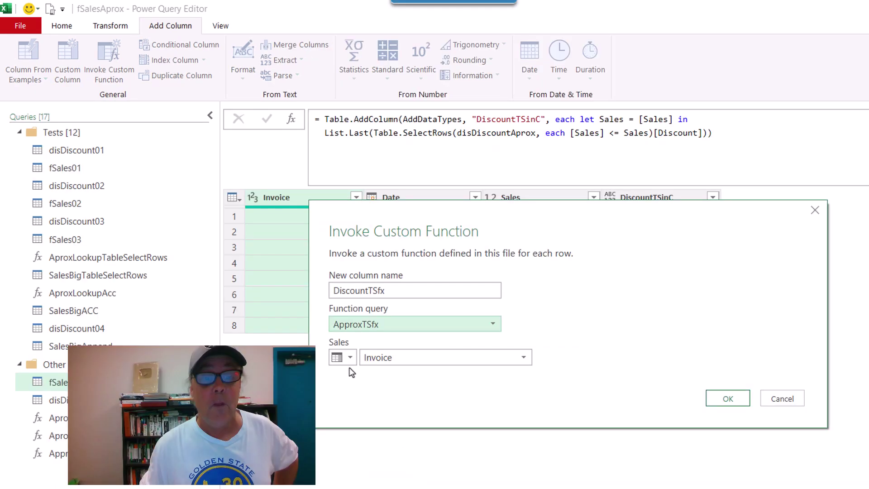
pyautogui.click(370, 360)
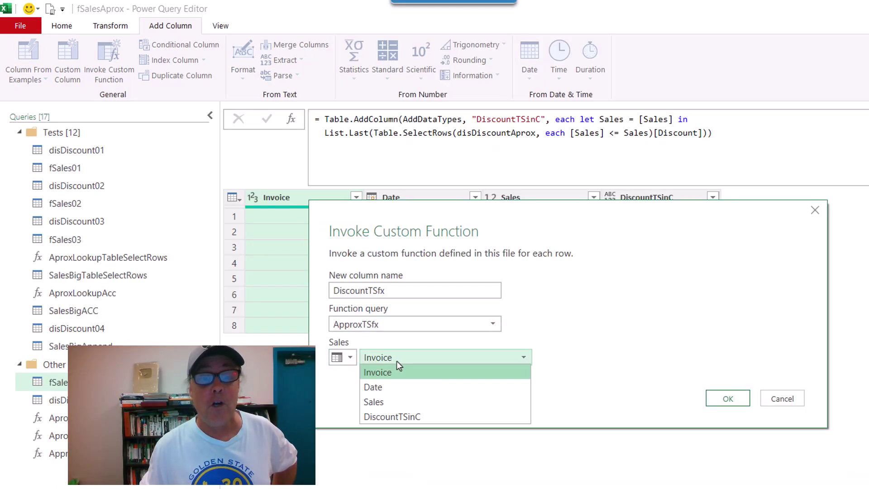
pyautogui.click(386, 403)
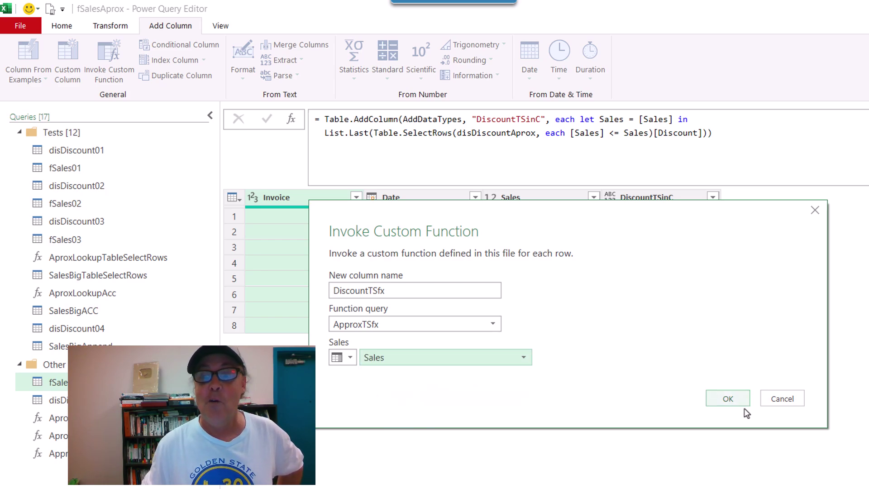
pyautogui.click(728, 398)
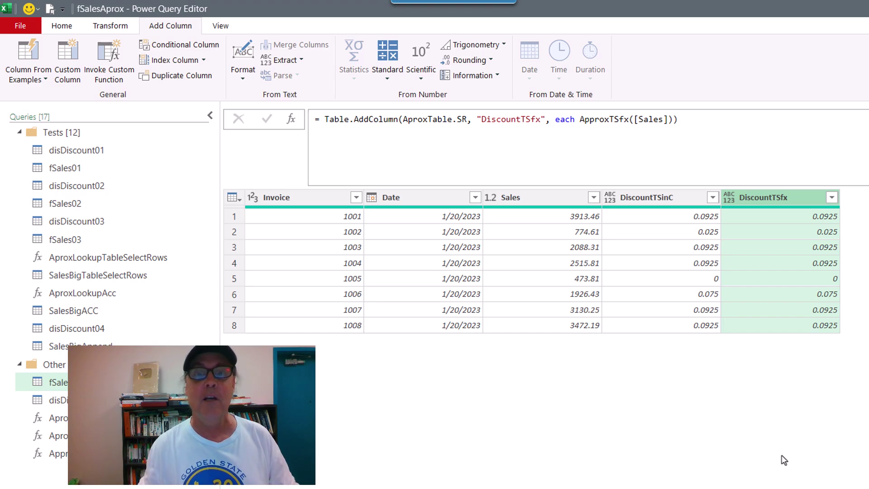
# Open AproxLookupTableSelectRows in the Advanced Editor and select DiscountTable in its SelectRows line
pyautogui.click(93, 262)
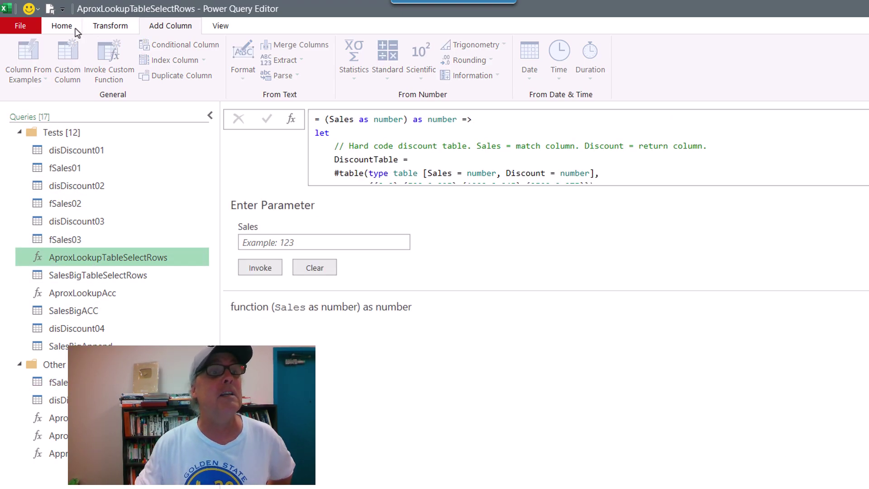
pyautogui.click(61, 25)
pyautogui.click(119, 60)
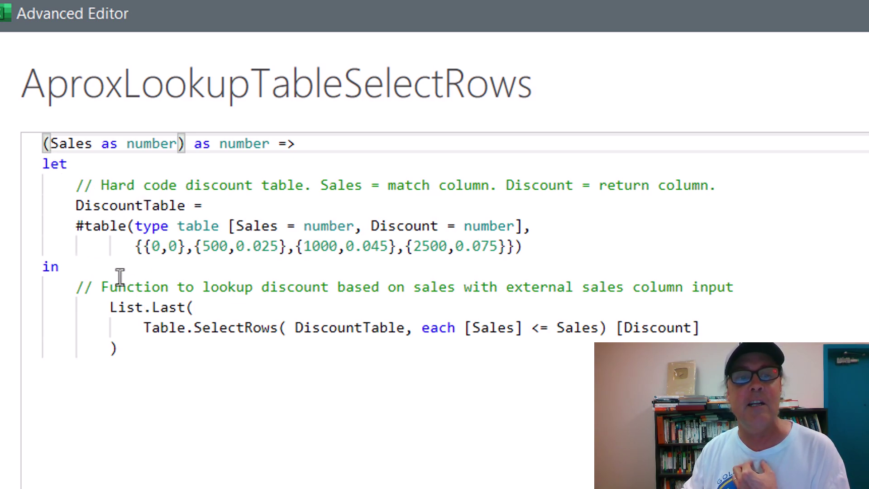
pyautogui.doubleClick(368, 329)
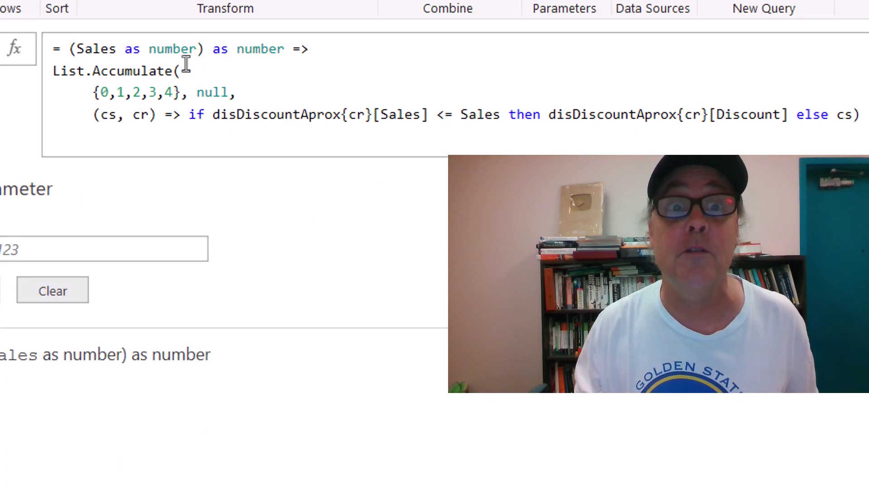
pyautogui.click(299, 50)
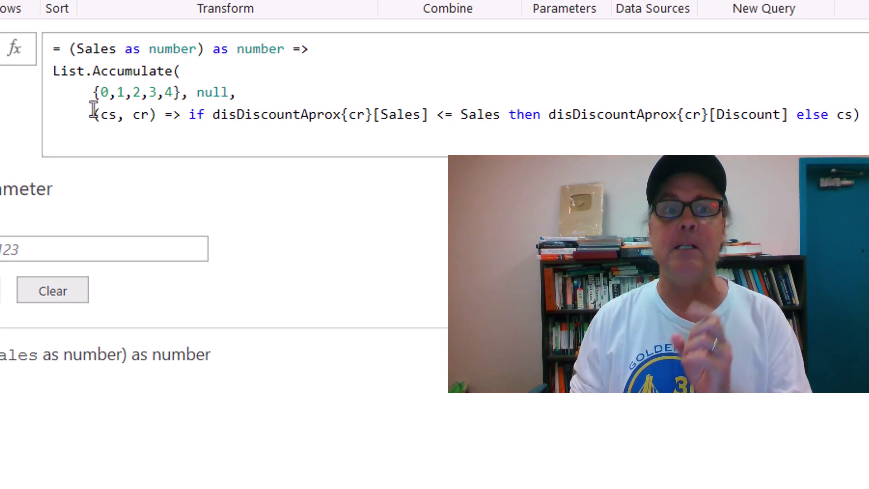
pyautogui.click(96, 92)
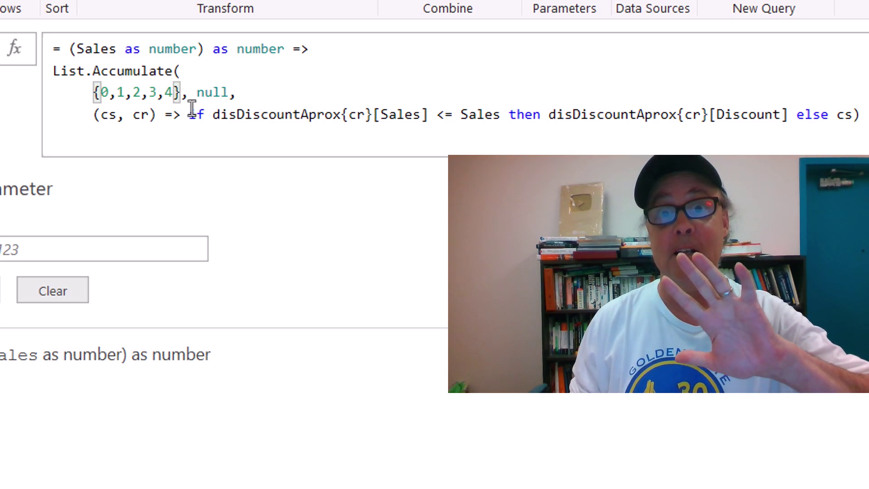
pyautogui.click(204, 91)
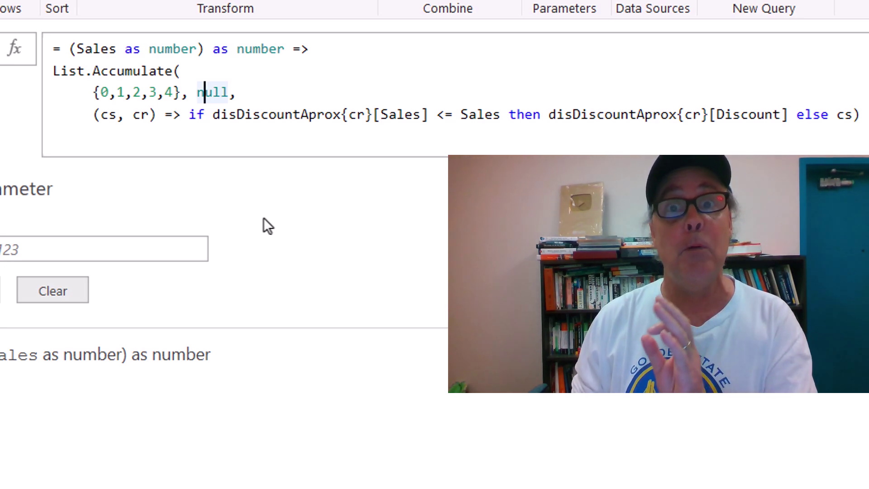
pyautogui.click(248, 92)
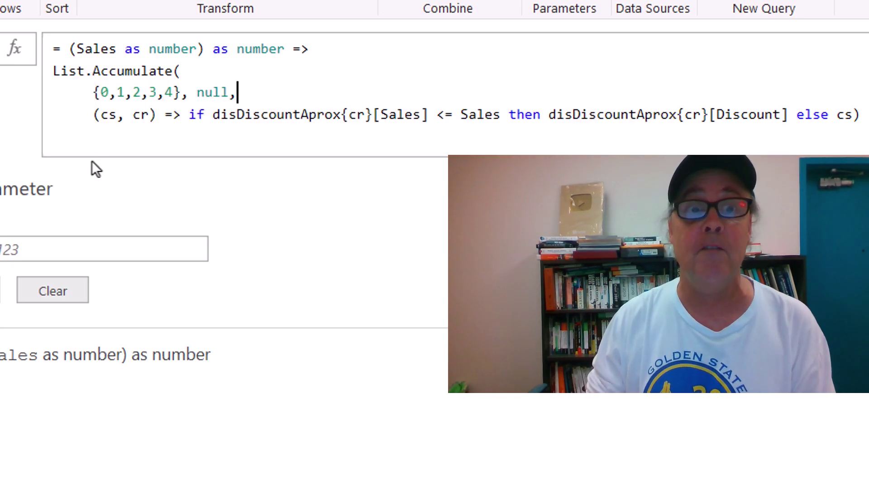
pyautogui.click(101, 116)
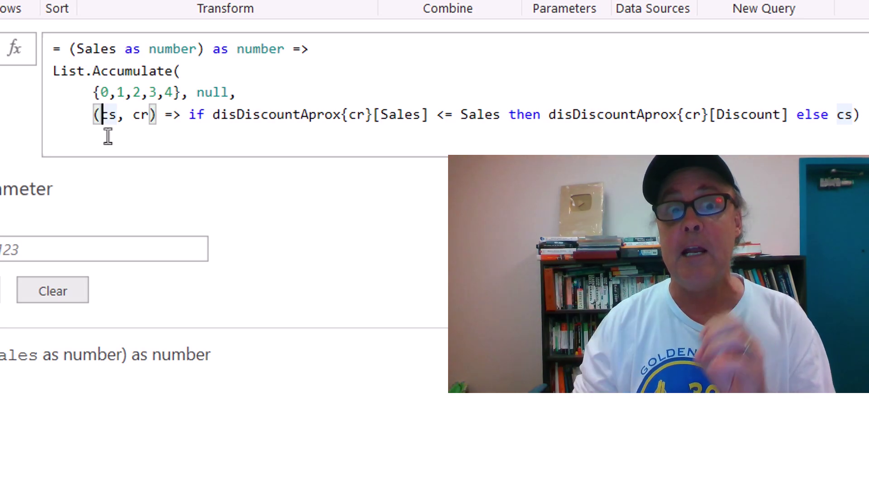
# Show the fSalesAprox table with its DiscountTSinC rates such as 0.0925, 0.025 and 0
pyautogui.click(133, 114)
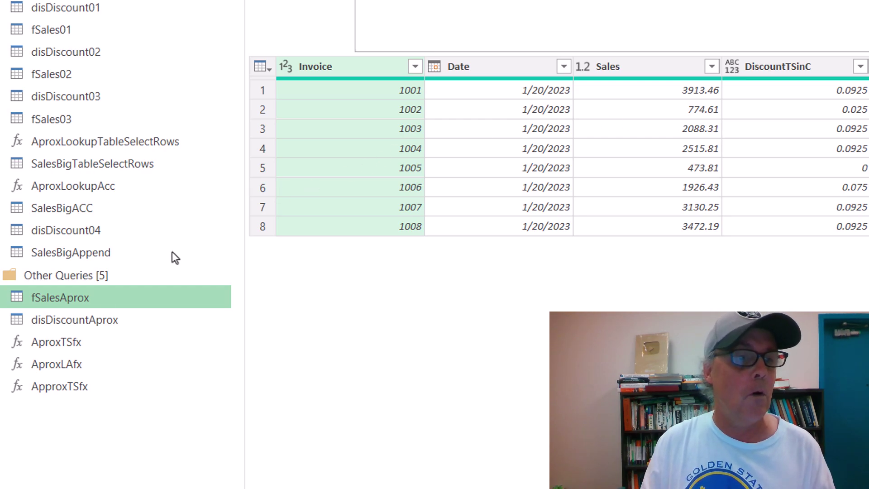
# Preview the disDiscountAprox lookup table, then go back to the AproxLAfx function query
pyautogui.click(60, 325)
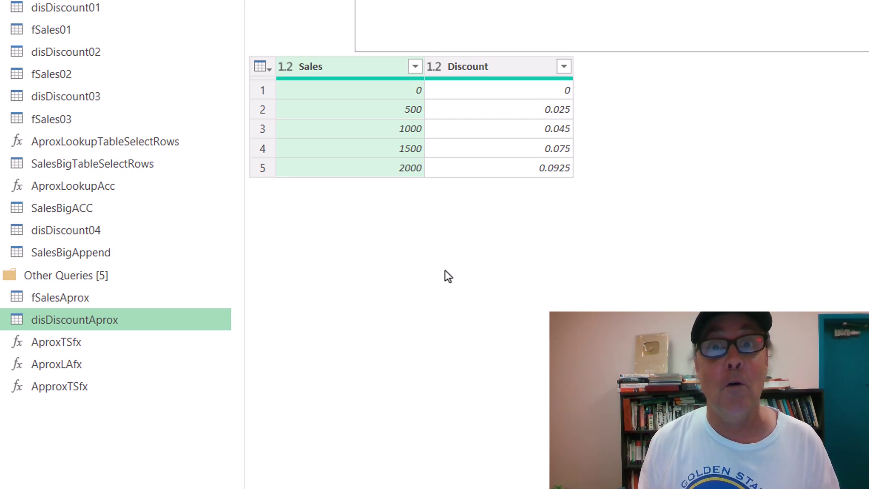
pyautogui.click(55, 364)
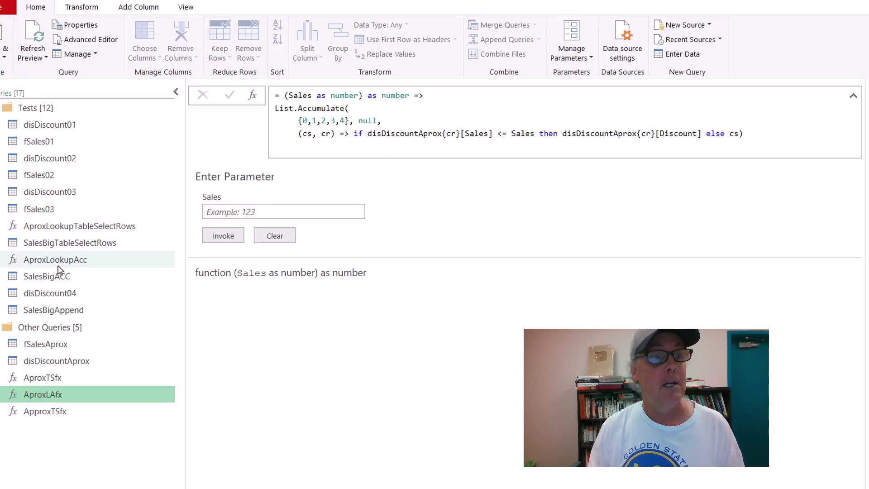
# Read AproxLookupAcc's code in the Advanced Editor, then return to the fSalesAprox table
pyautogui.click(59, 266)
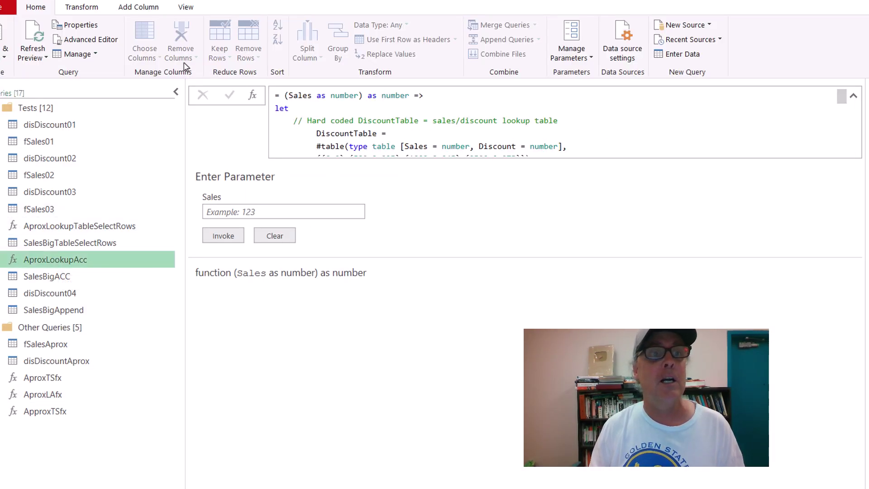
pyautogui.click(81, 43)
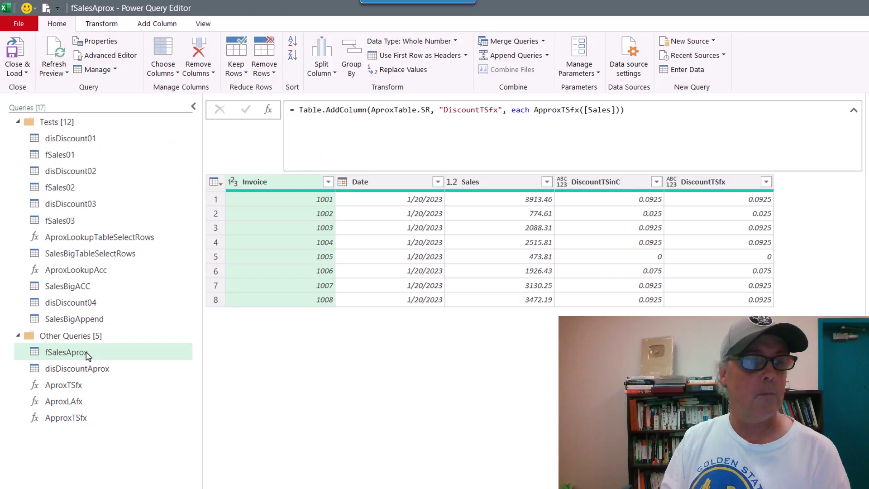
pyautogui.click(64, 353)
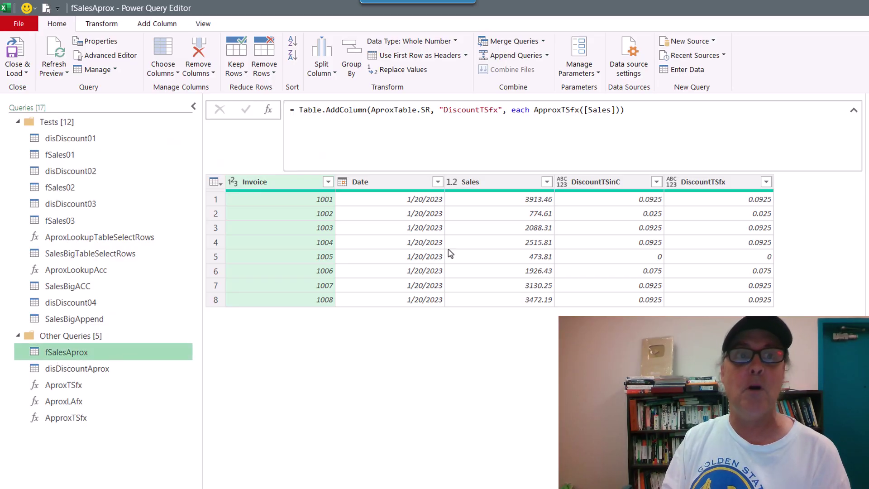
# Invoke the AproxLAfx custom function on the Sales column as a new DiscountLAfx column
pyautogui.click(157, 24)
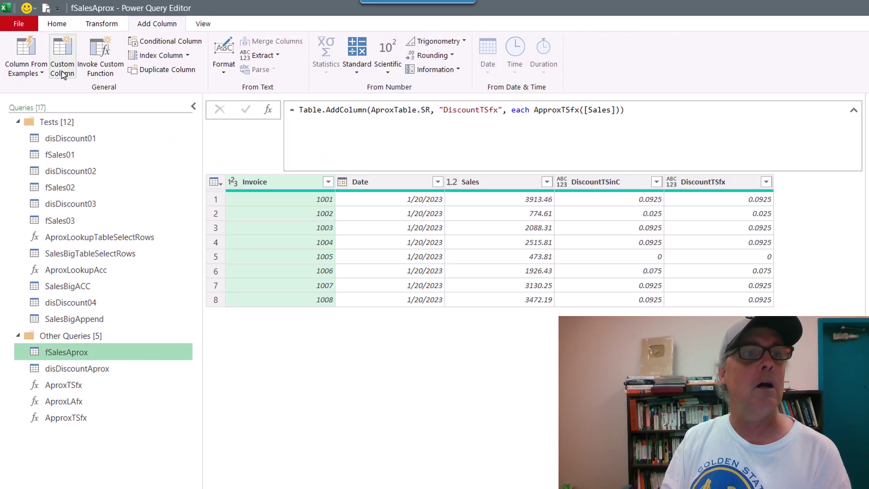
pyautogui.click(97, 71)
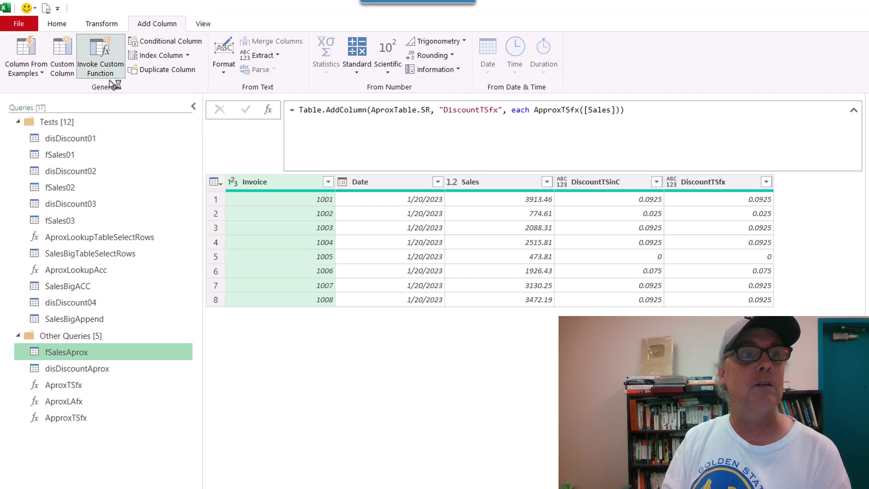
pyautogui.click(362, 299)
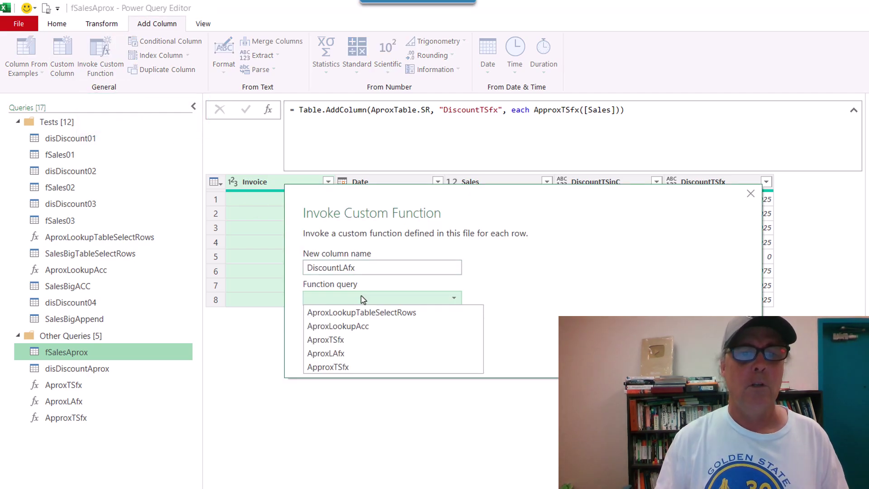
pyautogui.click(335, 357)
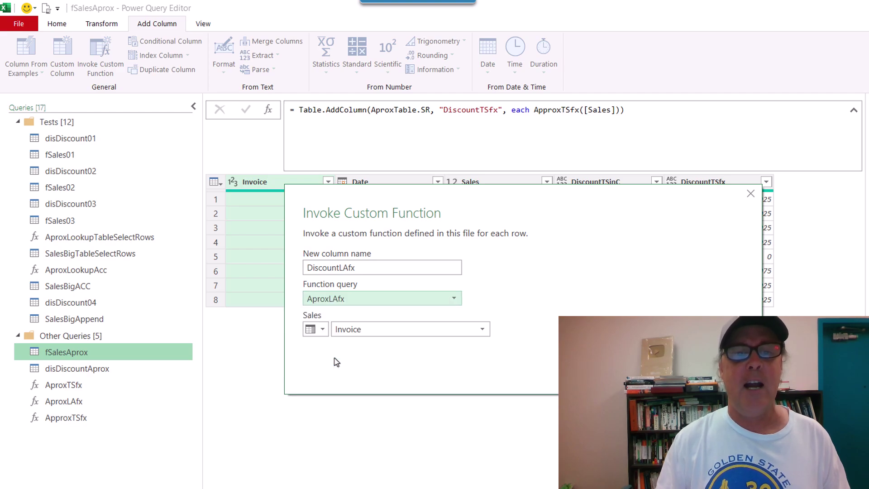
pyautogui.click(352, 331)
pyautogui.click(351, 371)
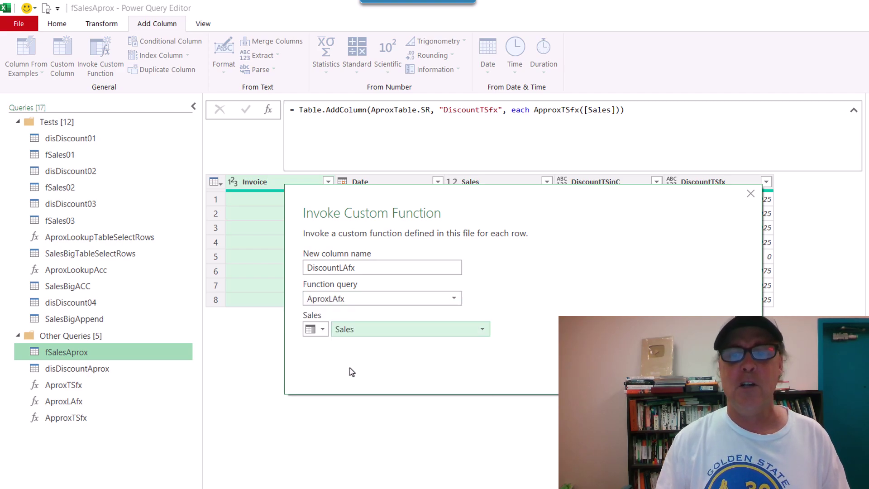
pyautogui.click(692, 379)
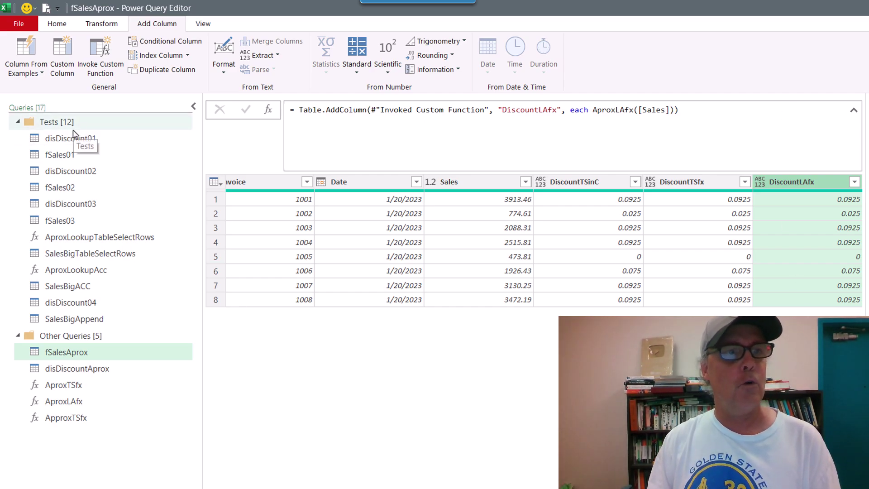
# Close the Power Query Editor and load the query results into Excel
pyautogui.click(57, 23)
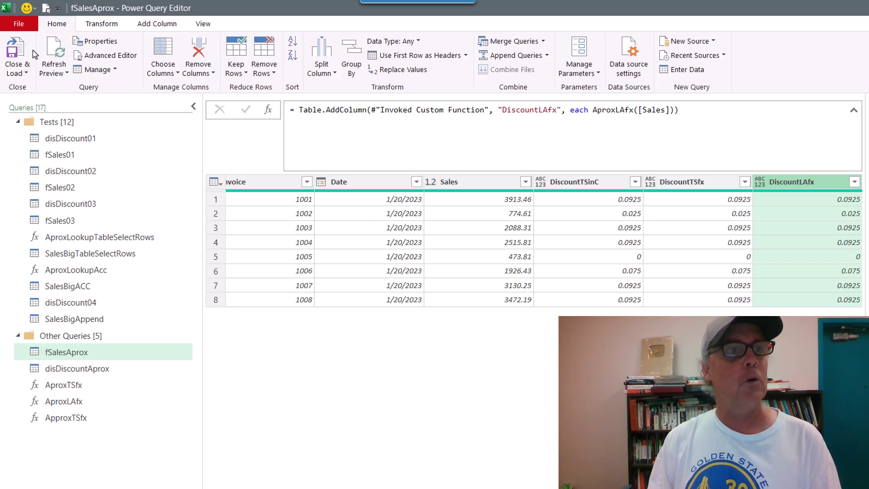
pyautogui.click(23, 72)
pyautogui.click(48, 84)
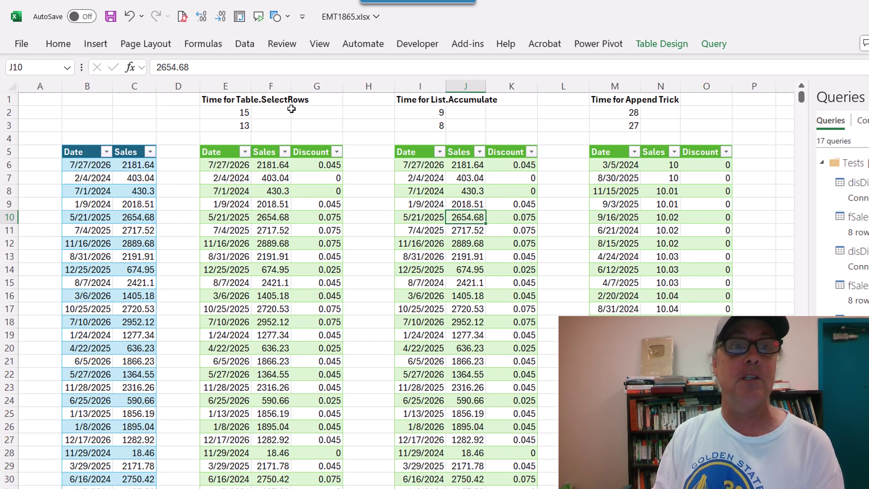
# Compare the Table.SelectRows and List.Accumulate timing results, then switch to the PDF book
pyautogui.click(270, 127)
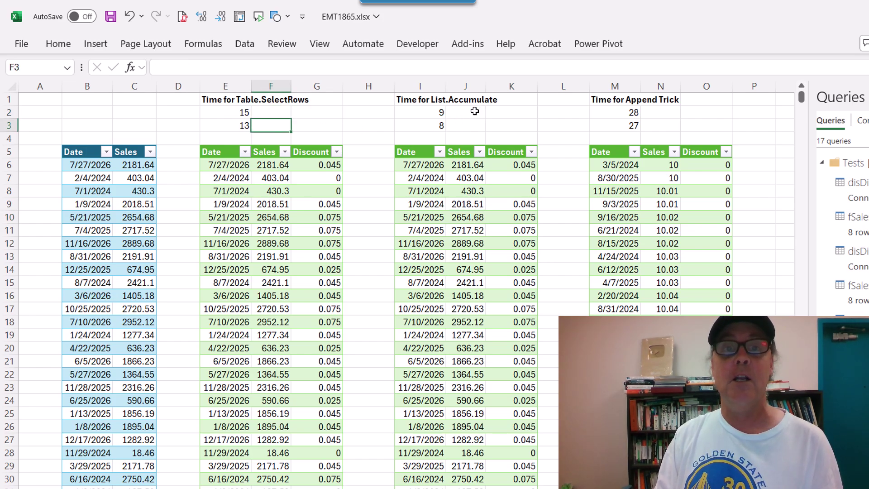
pyautogui.click(461, 112)
pyautogui.click(457, 131)
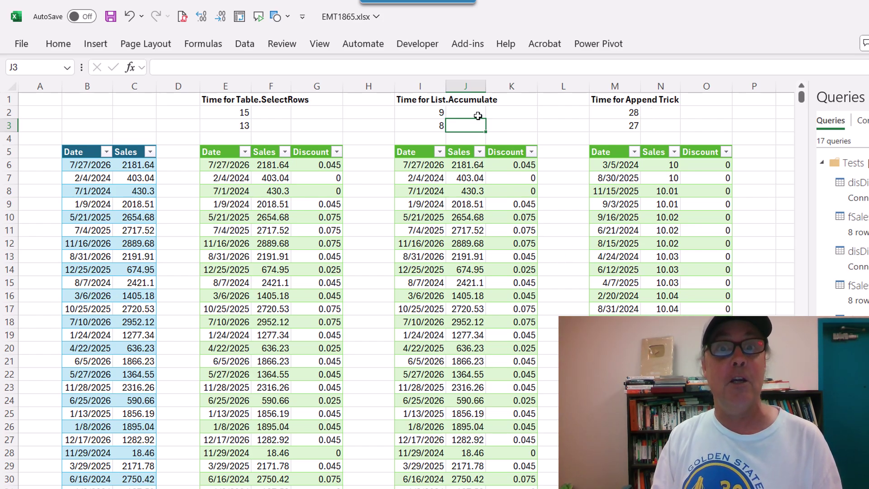
pyautogui.hotkey('alt', 'Tab')
# Scroll the book to page 77's Figure 4-51 and its List.Accumulate explanation
pyautogui.scroll(-3, 554, 335)
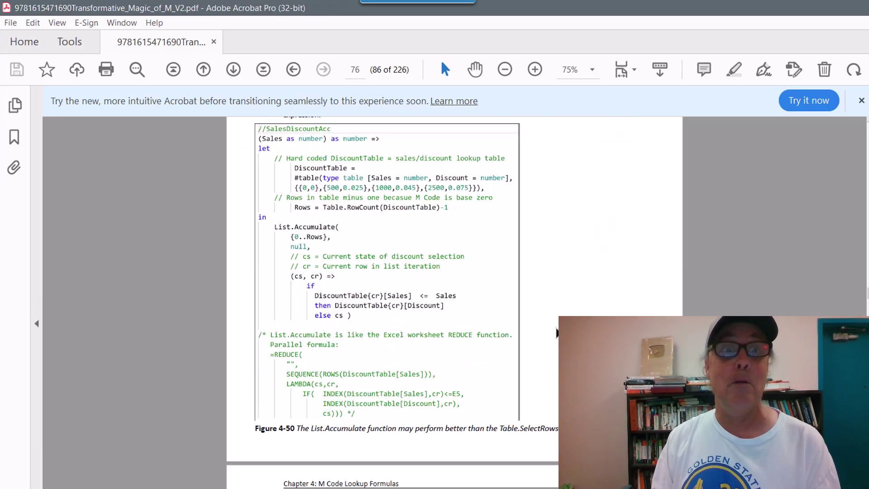
pyautogui.scroll(-14, 554, 335)
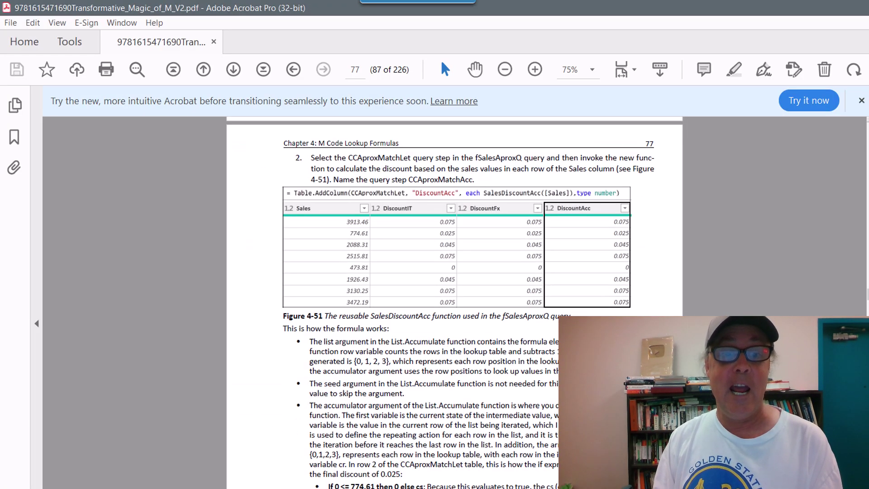
pyautogui.scroll(-2, 524, 354)
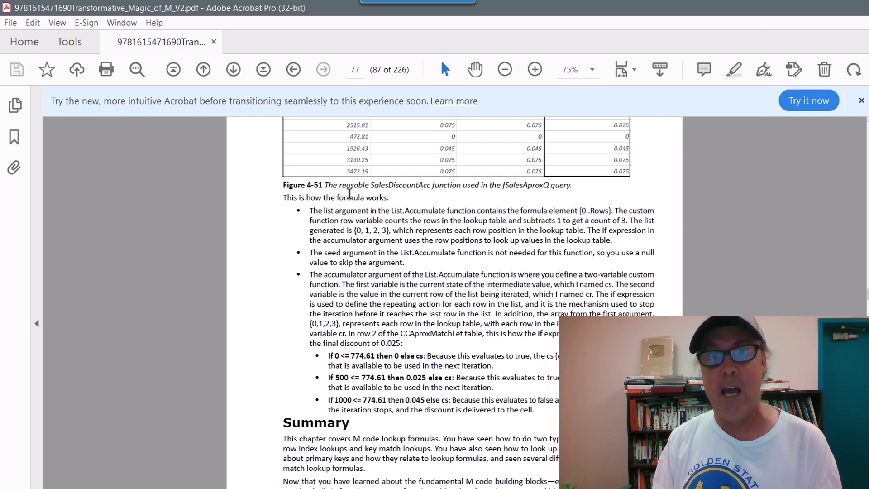